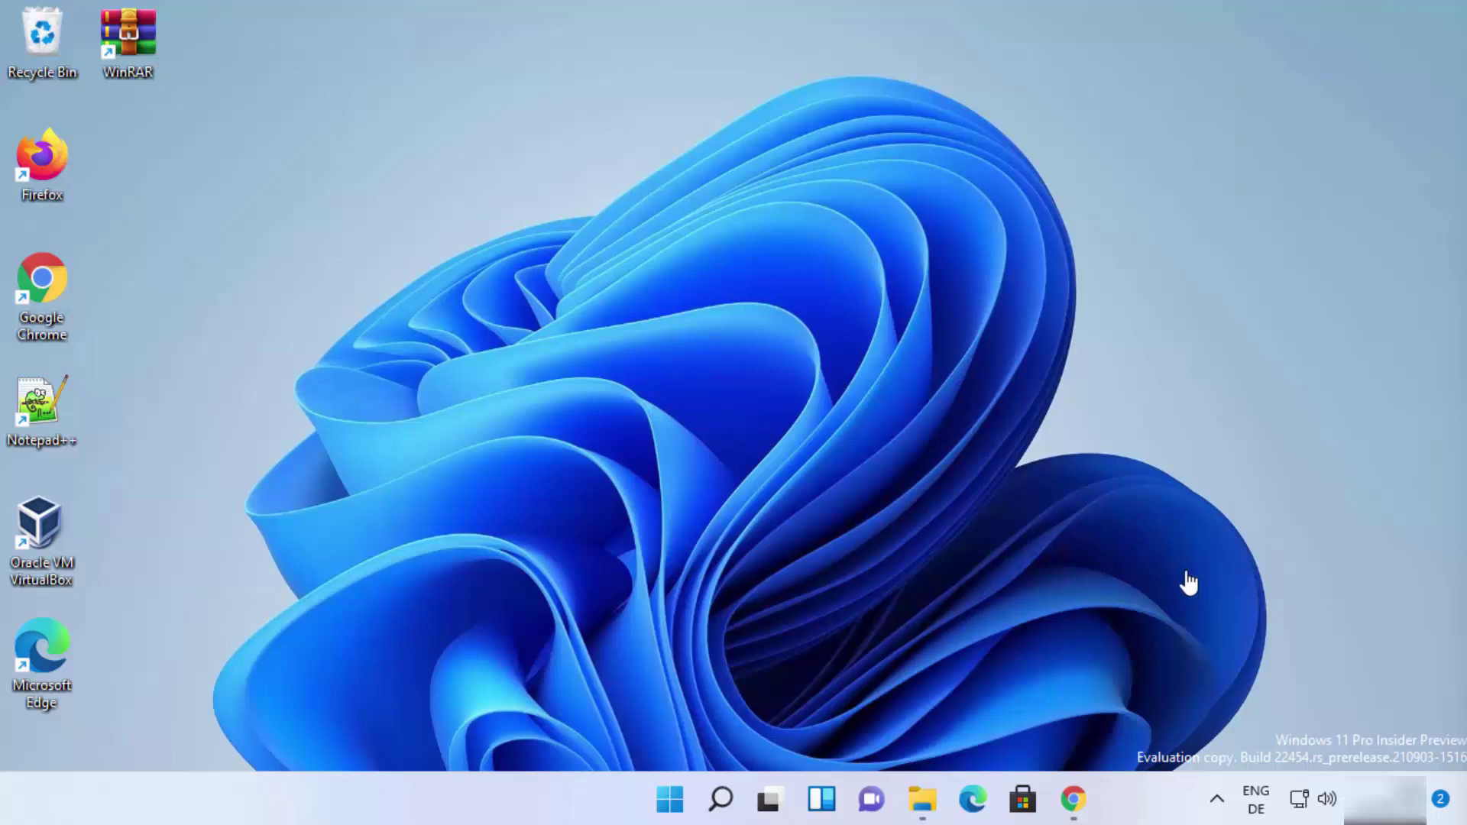
# Download the 64-bit 7-Zip 19.00 installer, 7z1900-x64.exe, from the official 7-zip.org site.
pyautogui.click(1074, 799)
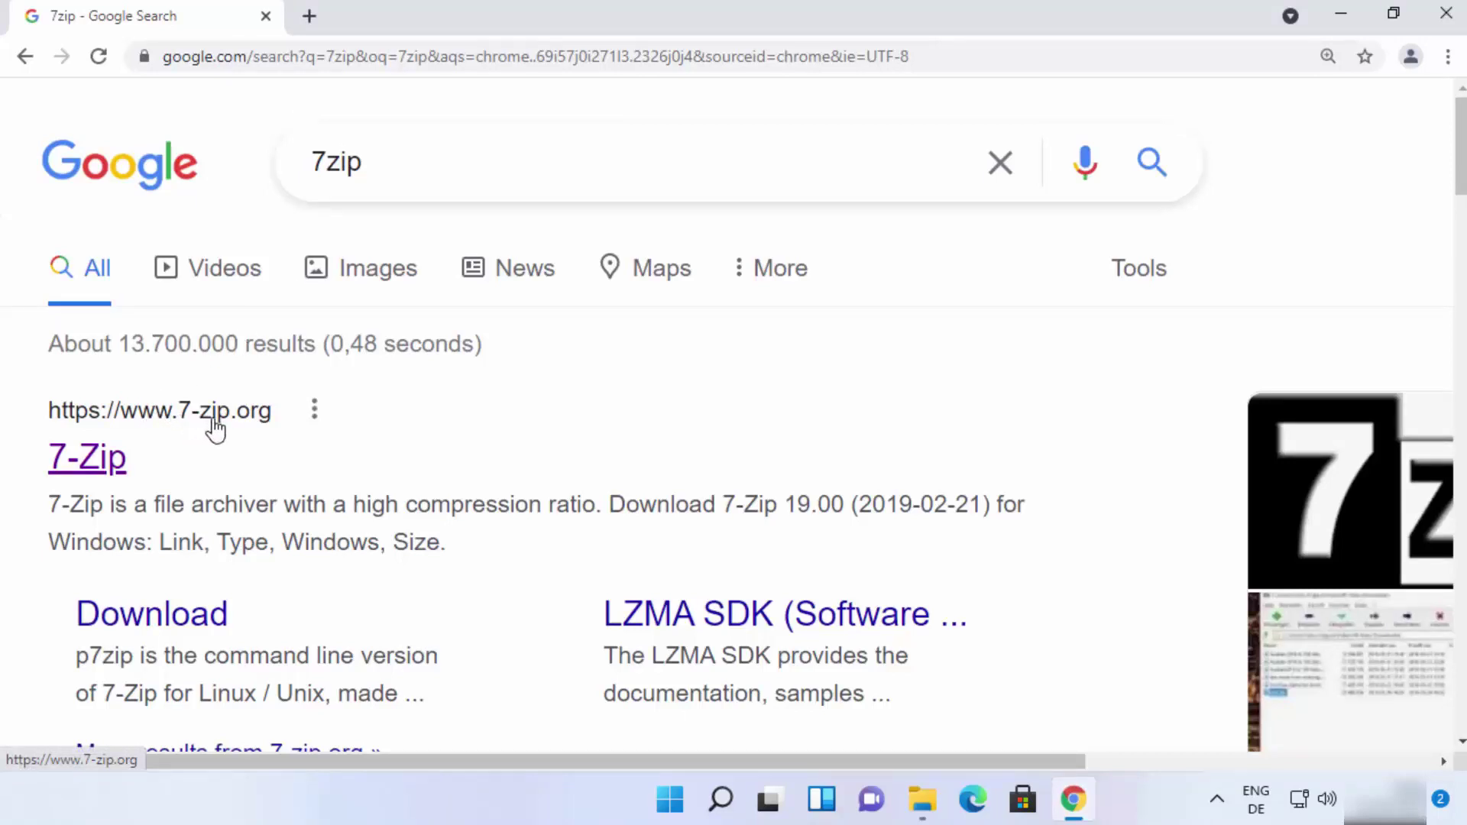
pyautogui.click(110, 468)
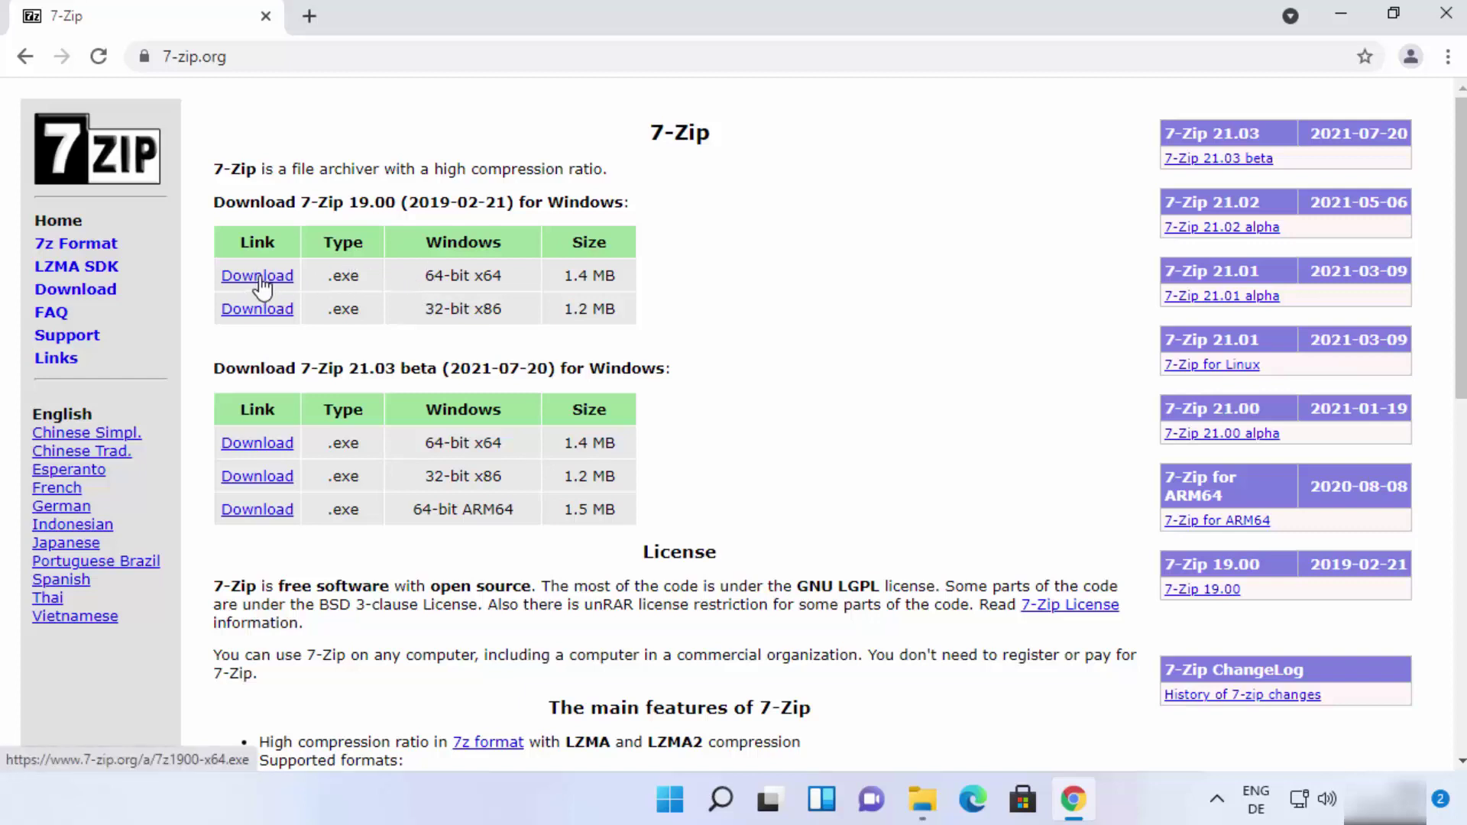
pyautogui.moveTo(417, 273); pyautogui.dragTo(501, 273)
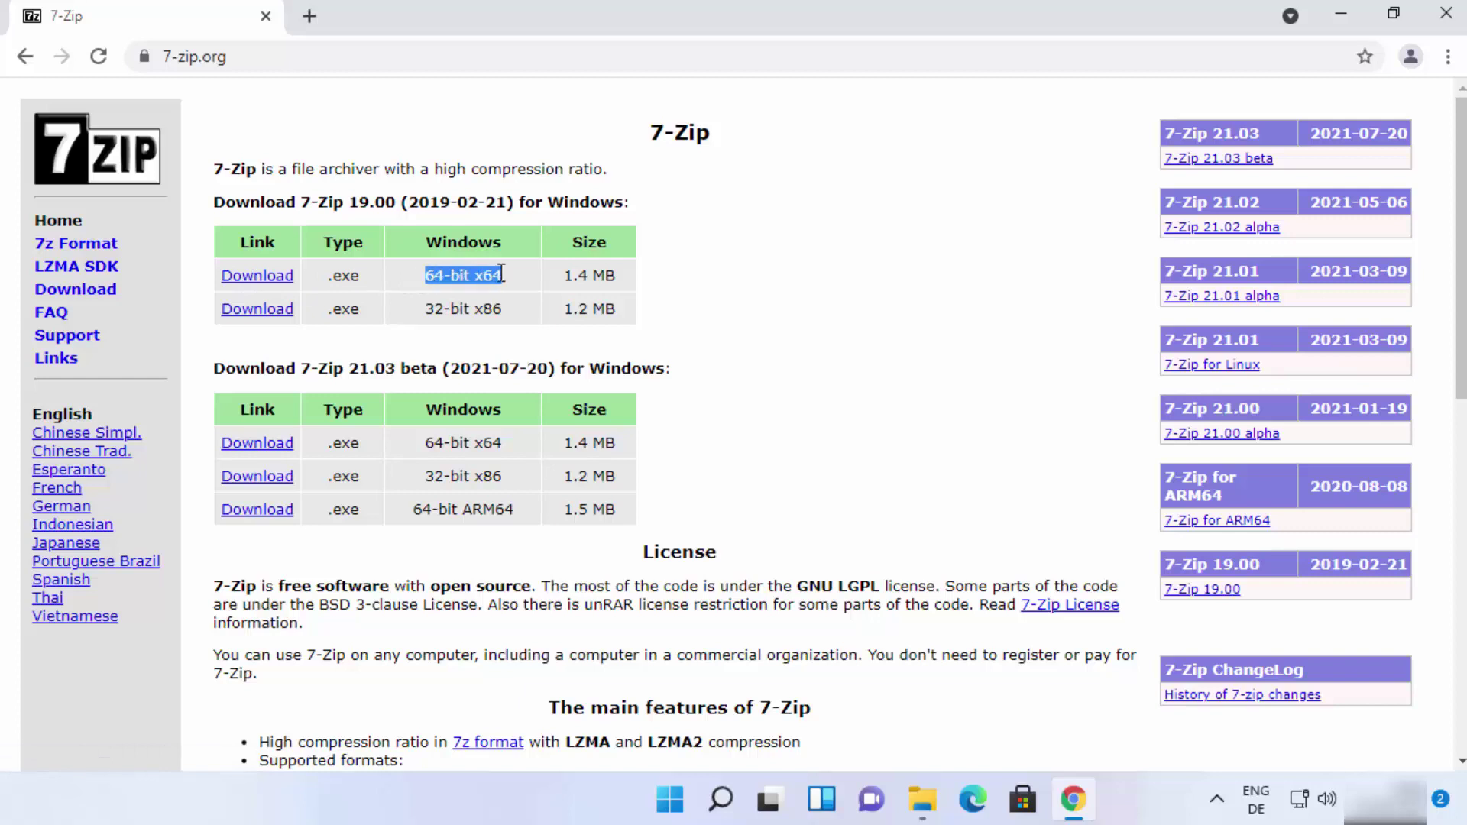
pyautogui.click(257, 277)
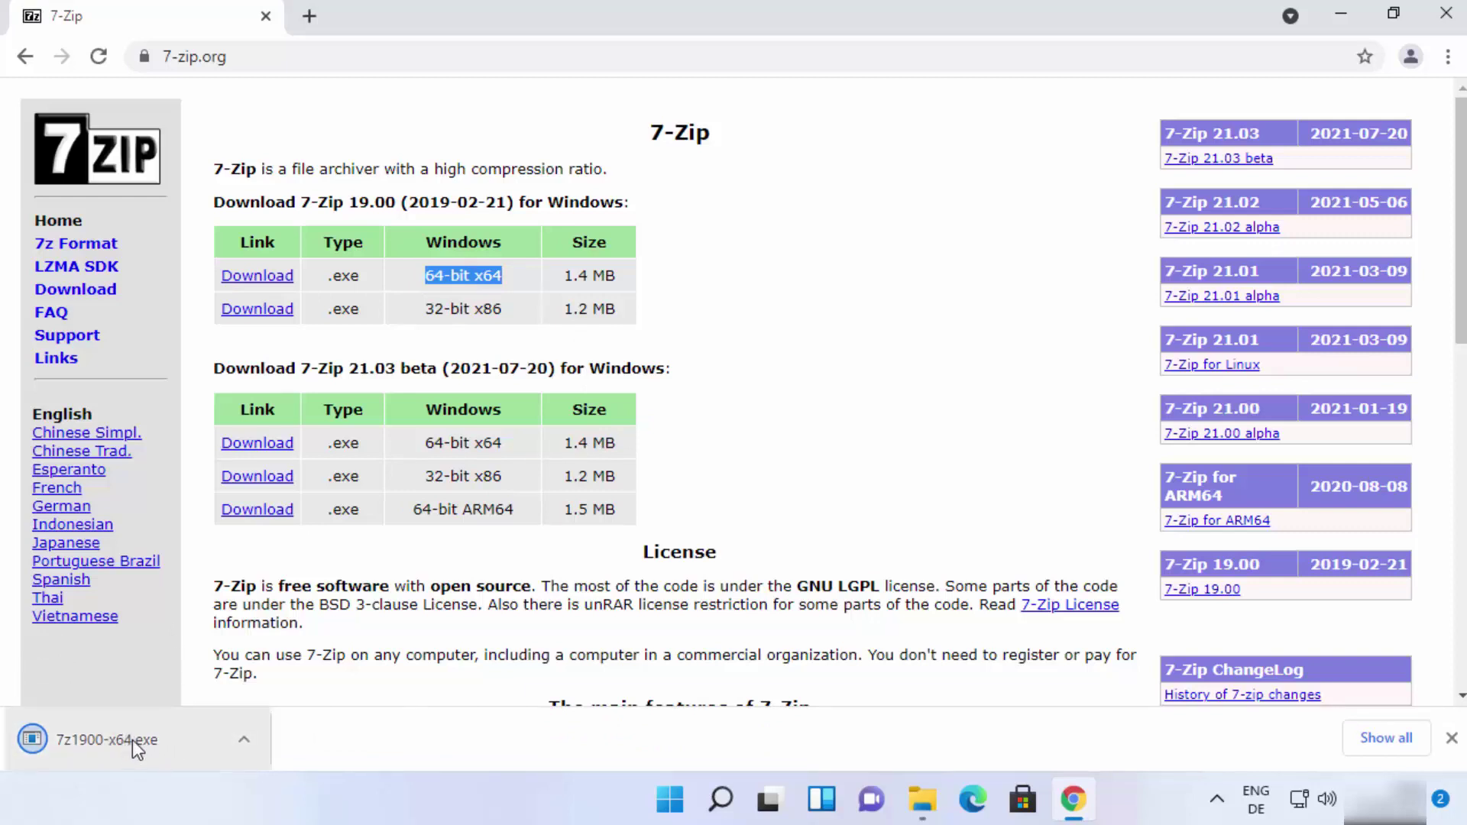
pyautogui.click(133, 739)
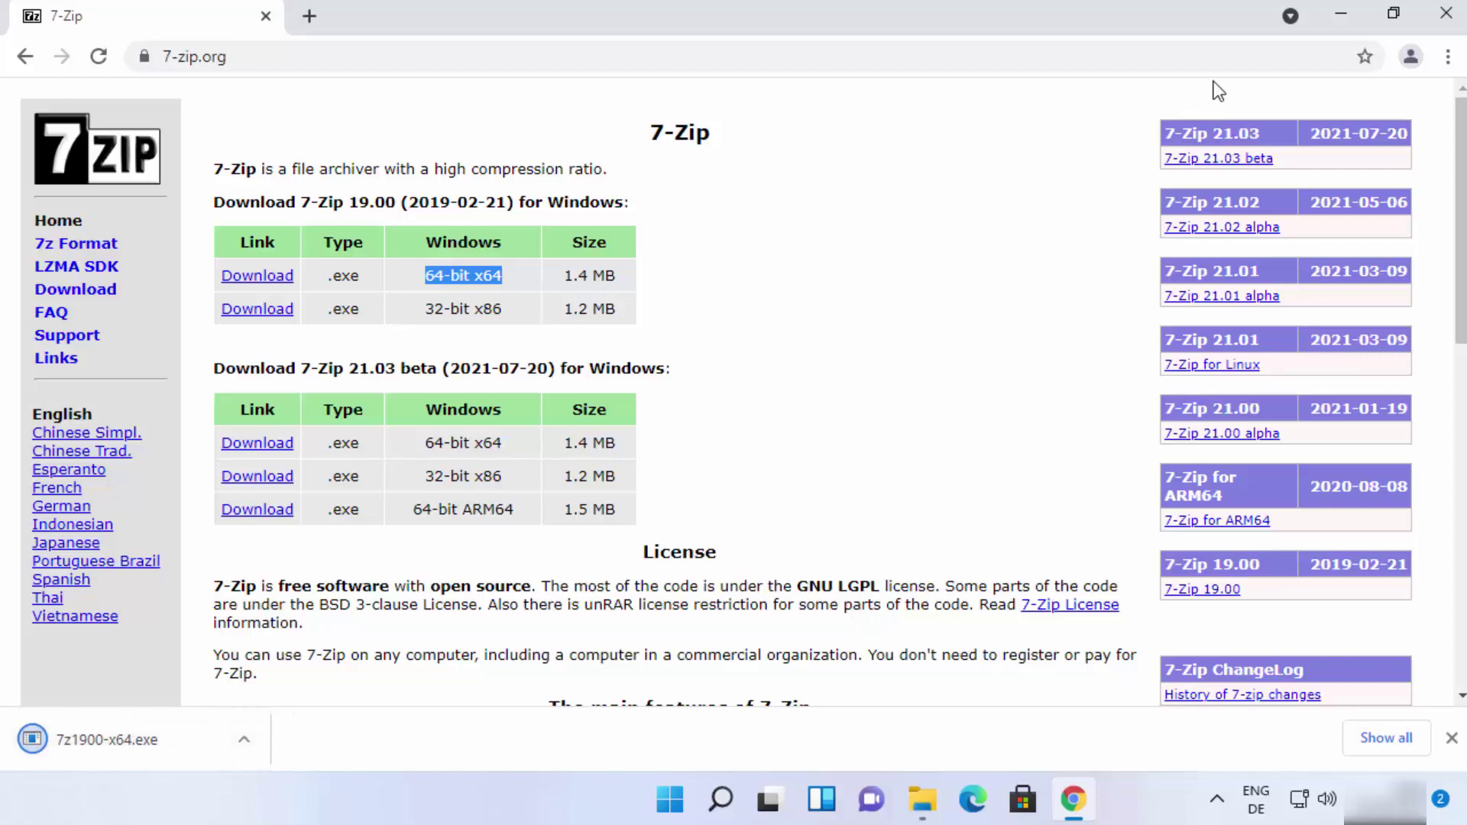
# Install 7-Zip 19.00 (x64), keeping the default C:\Program Files\7-Zip\ destination.
pyautogui.click(1342, 16)
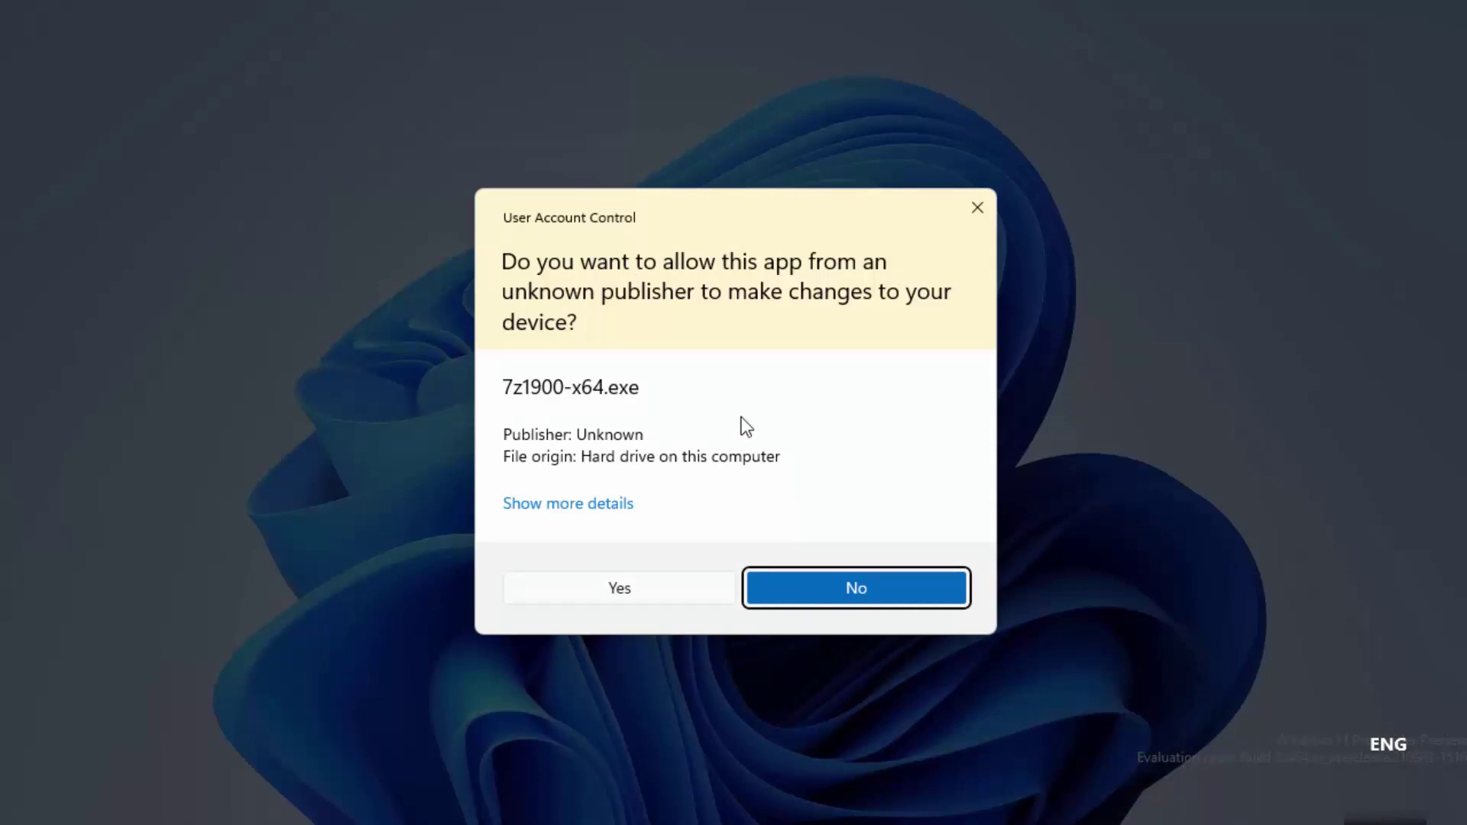
pyautogui.click(598, 587)
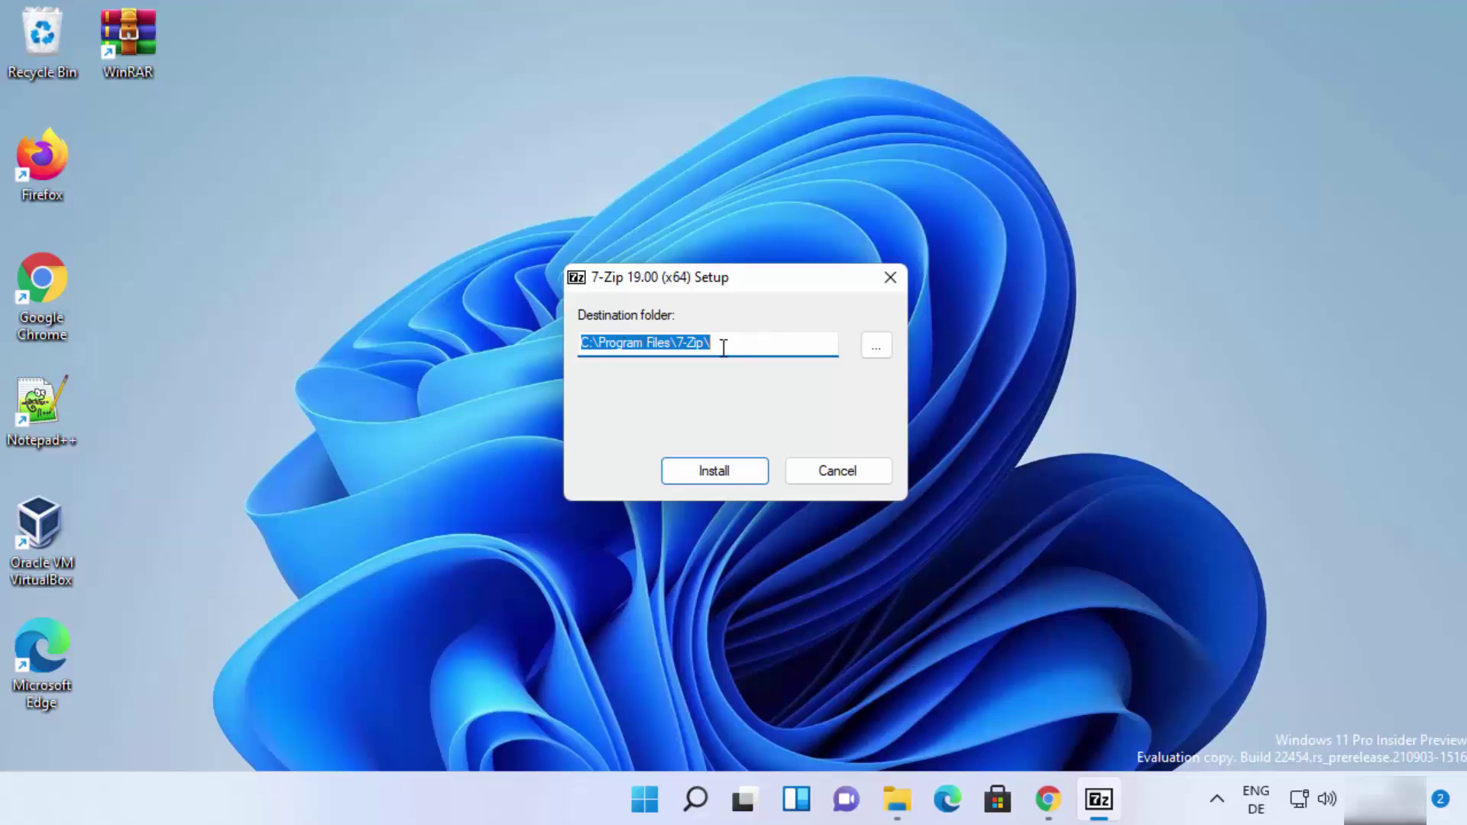
pyautogui.click(723, 347)
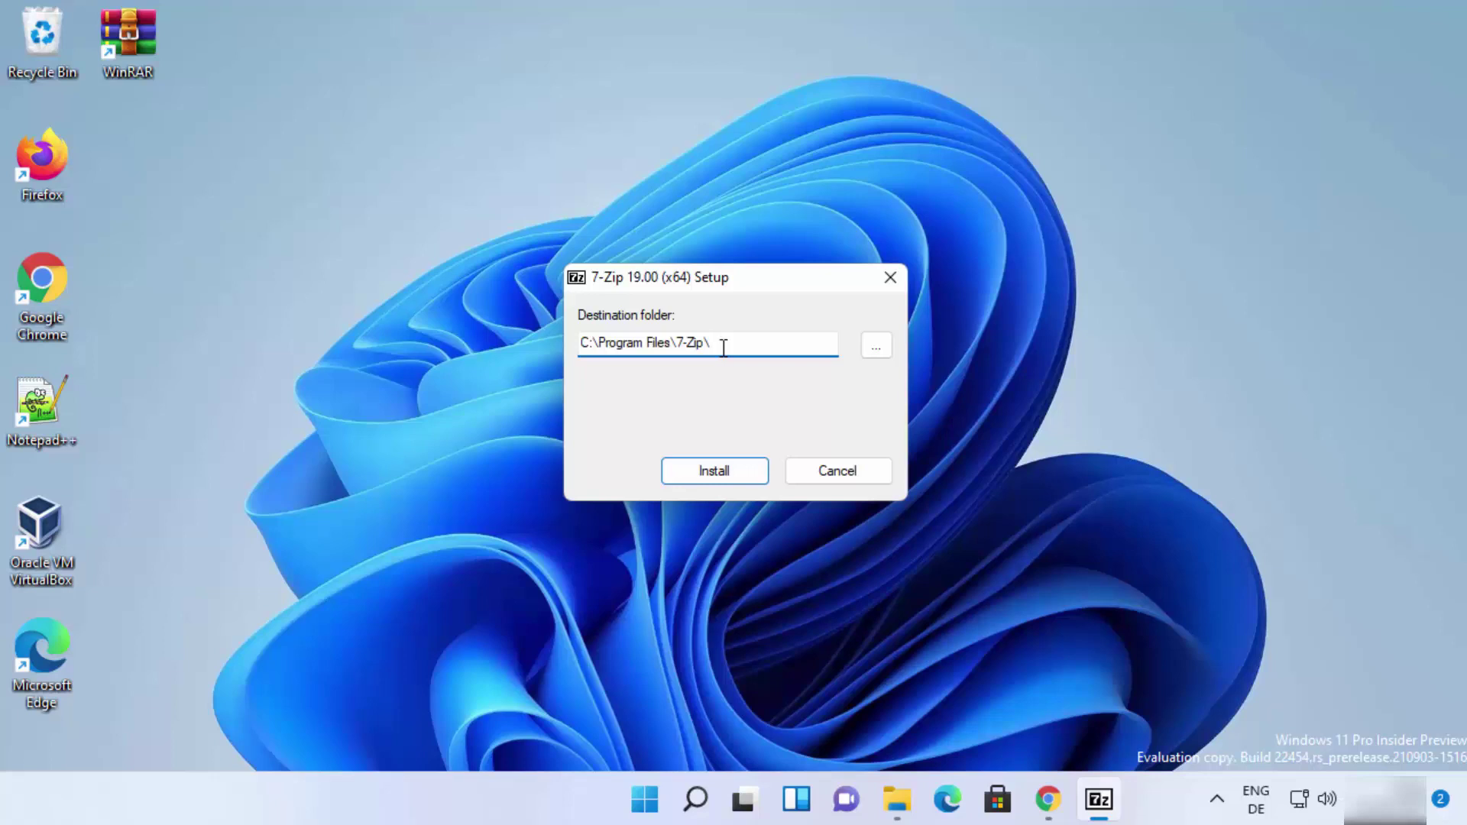
pyautogui.click(712, 473)
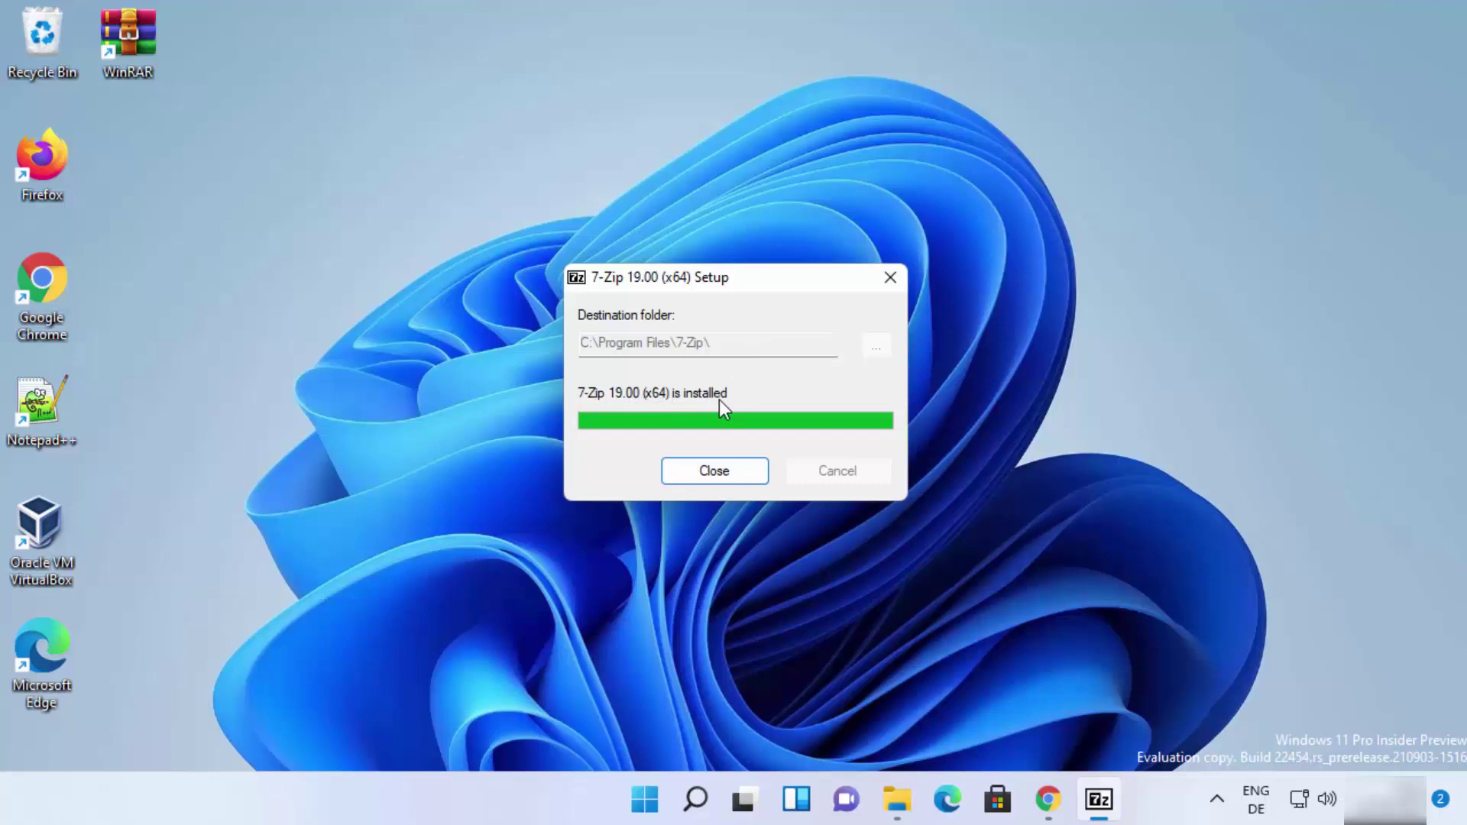
# Close setup and verify that the data folder in Documents contains sample.png.
pyautogui.click(728, 470)
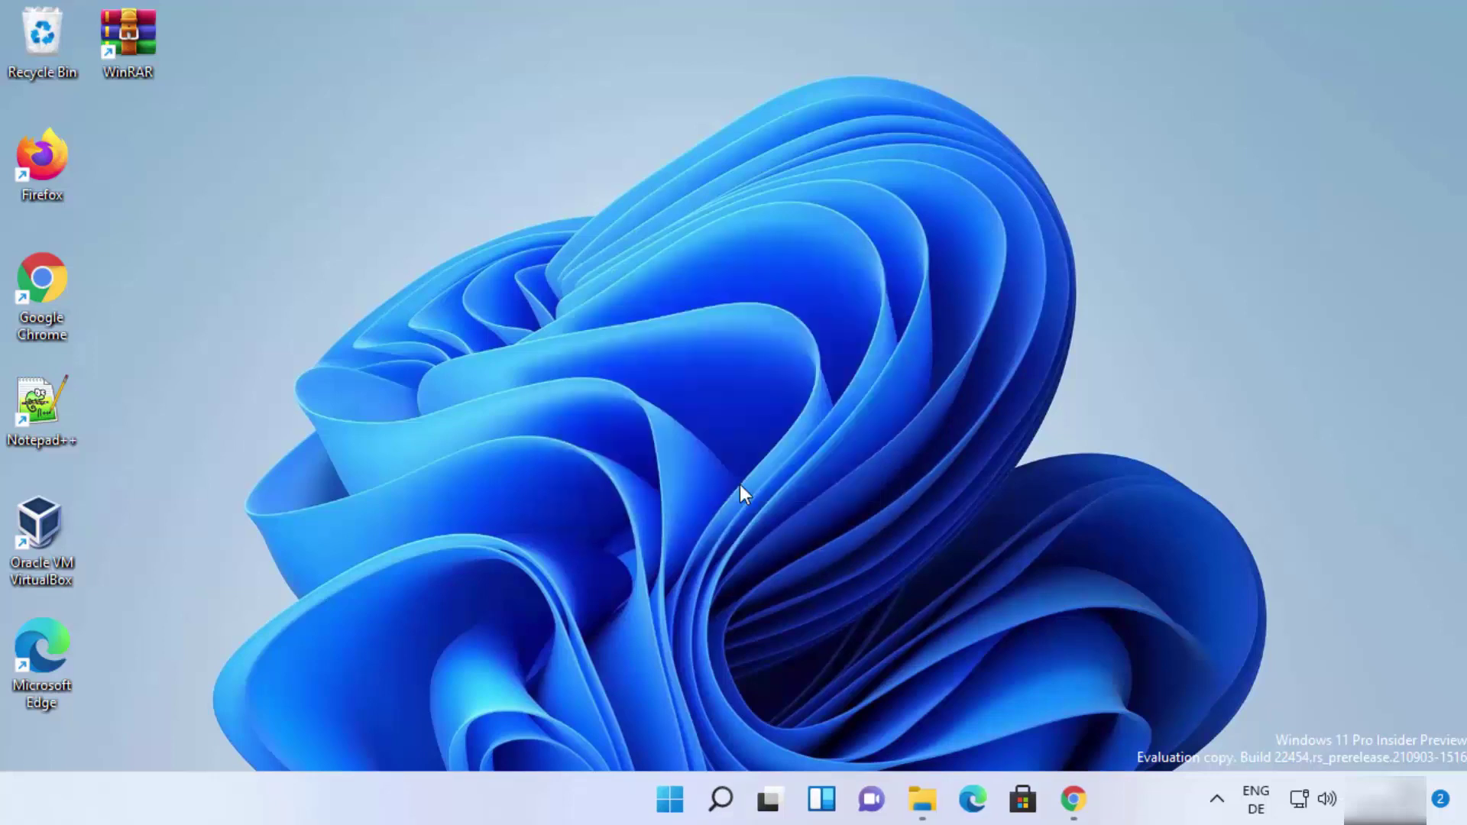
pyautogui.click(922, 799)
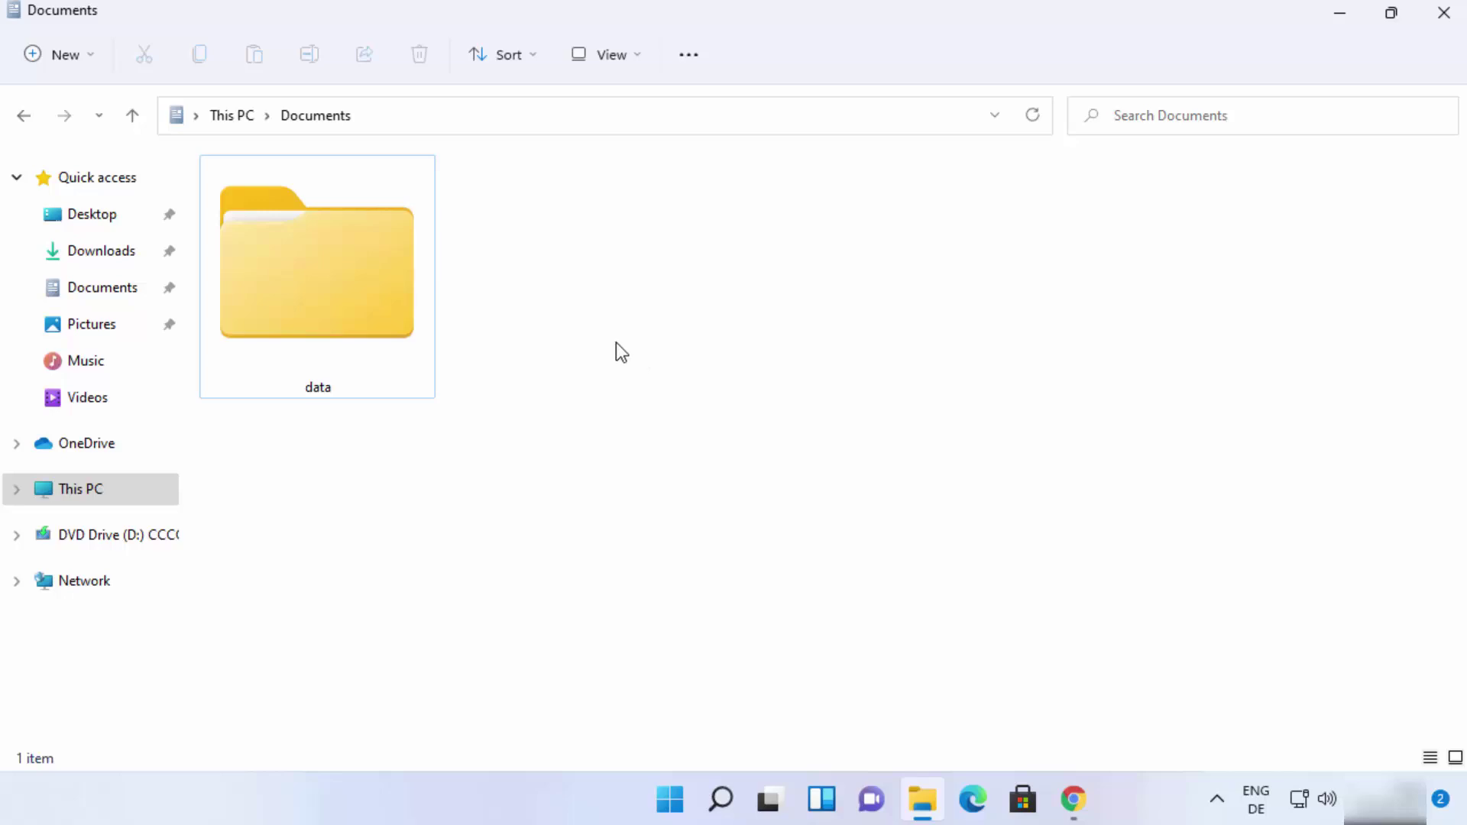
pyautogui.doubleClick(327, 296)
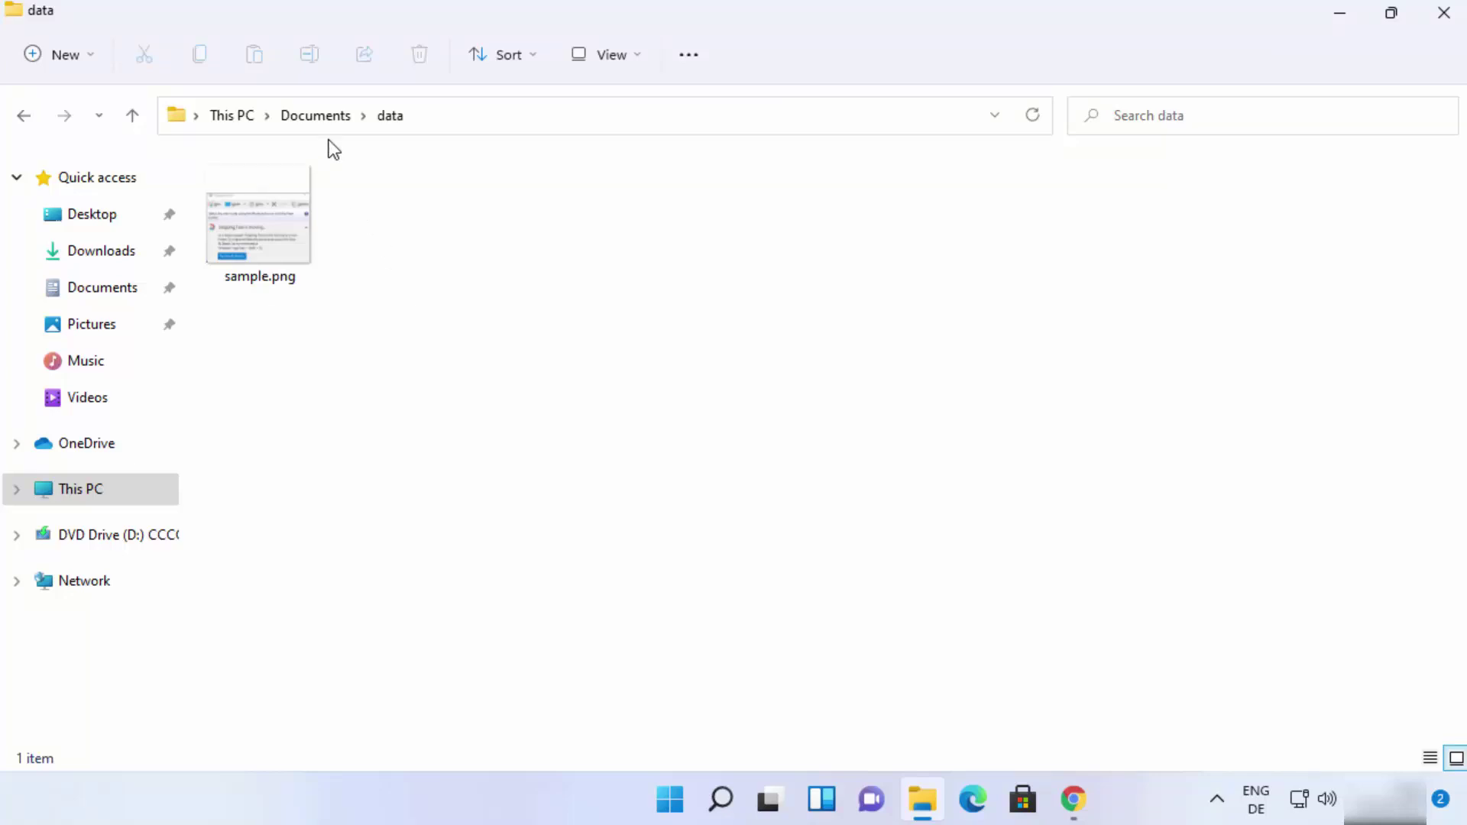
pyautogui.click(319, 120)
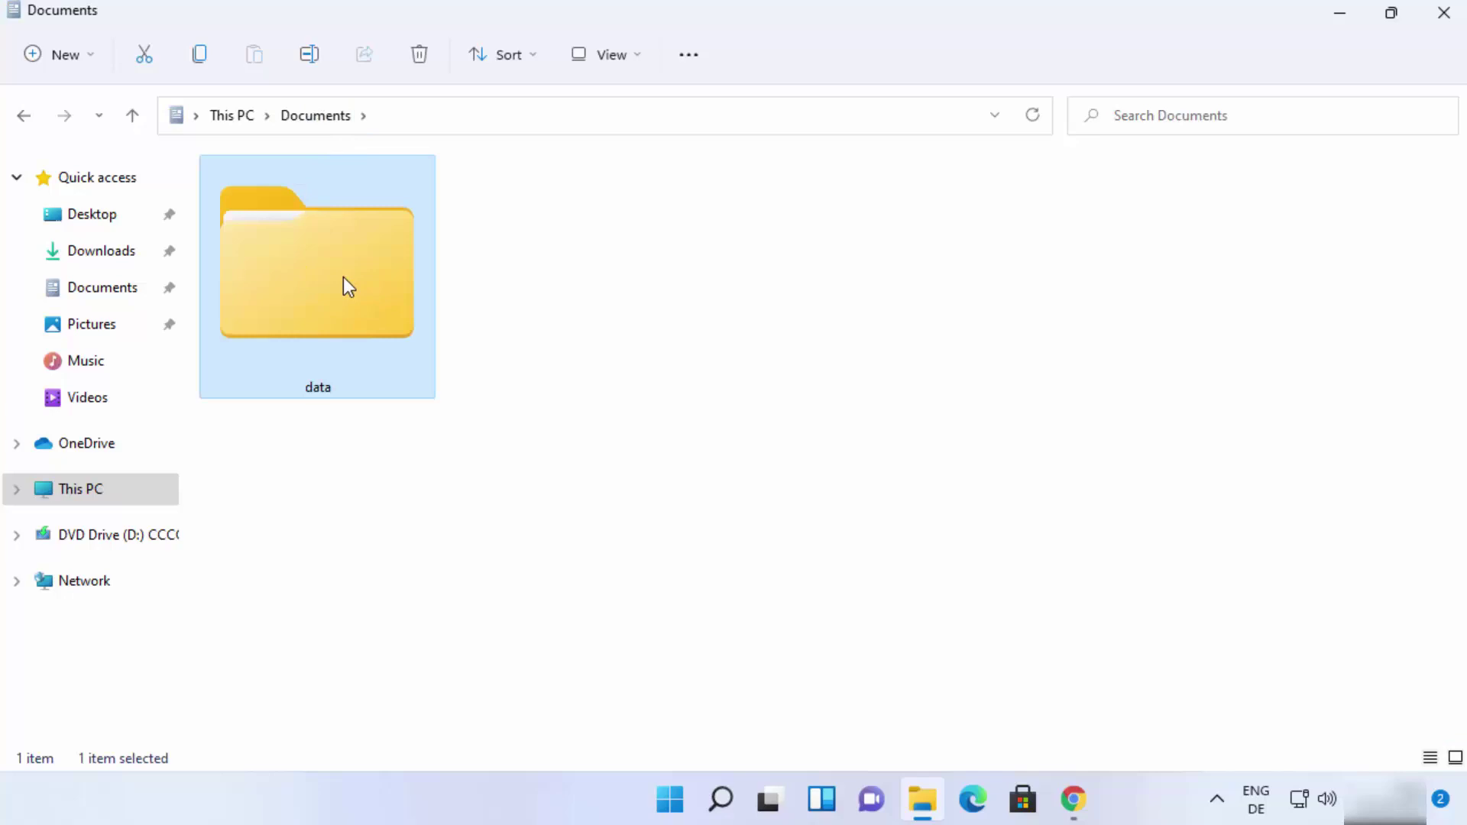
pyautogui.moveTo(356, 295)
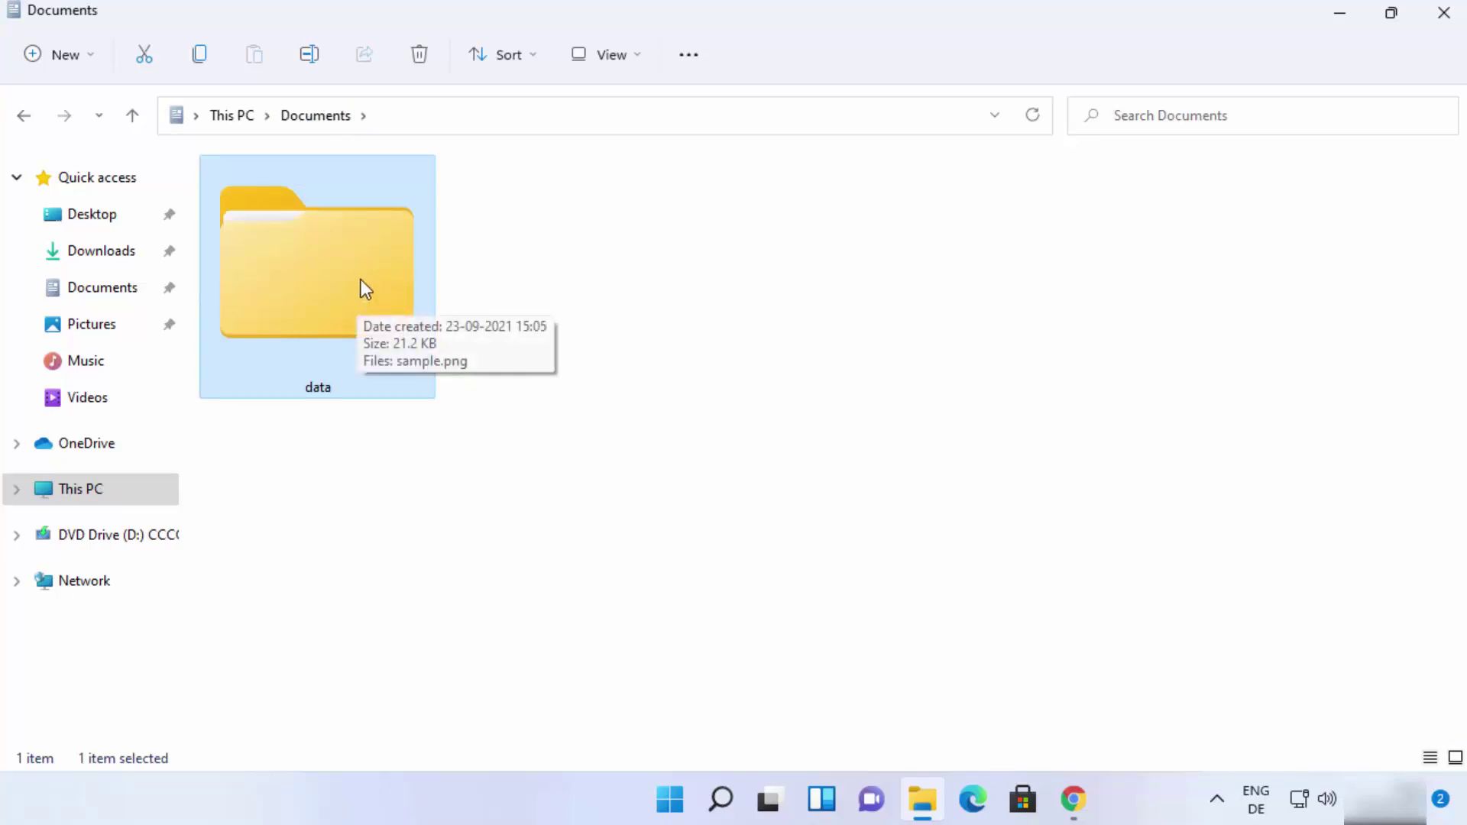
# Compress the data folder with 7-Zip's Add to "data.zip" command.
pyautogui.rightClick(361, 280)
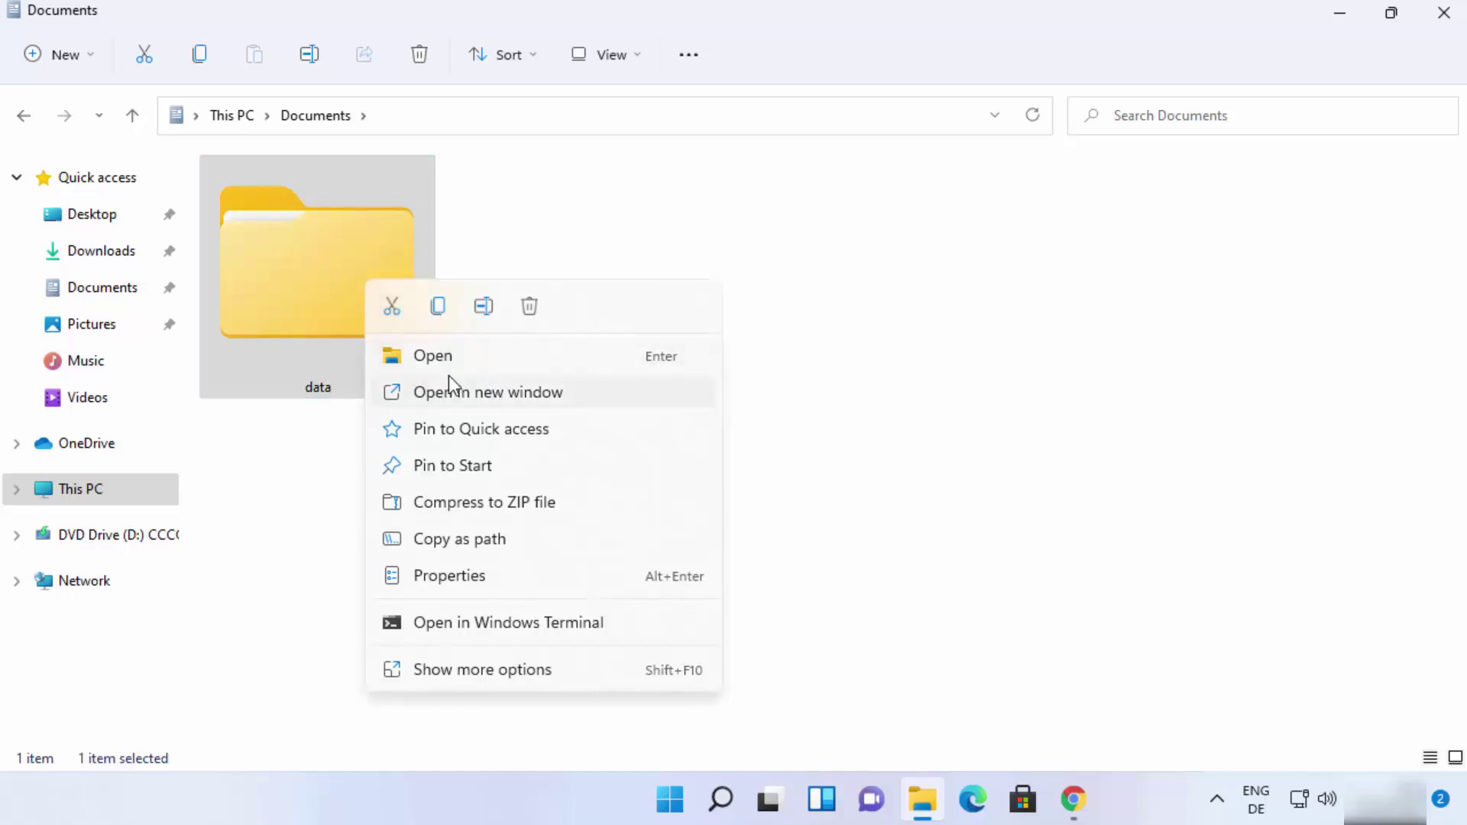
pyautogui.click(460, 673)
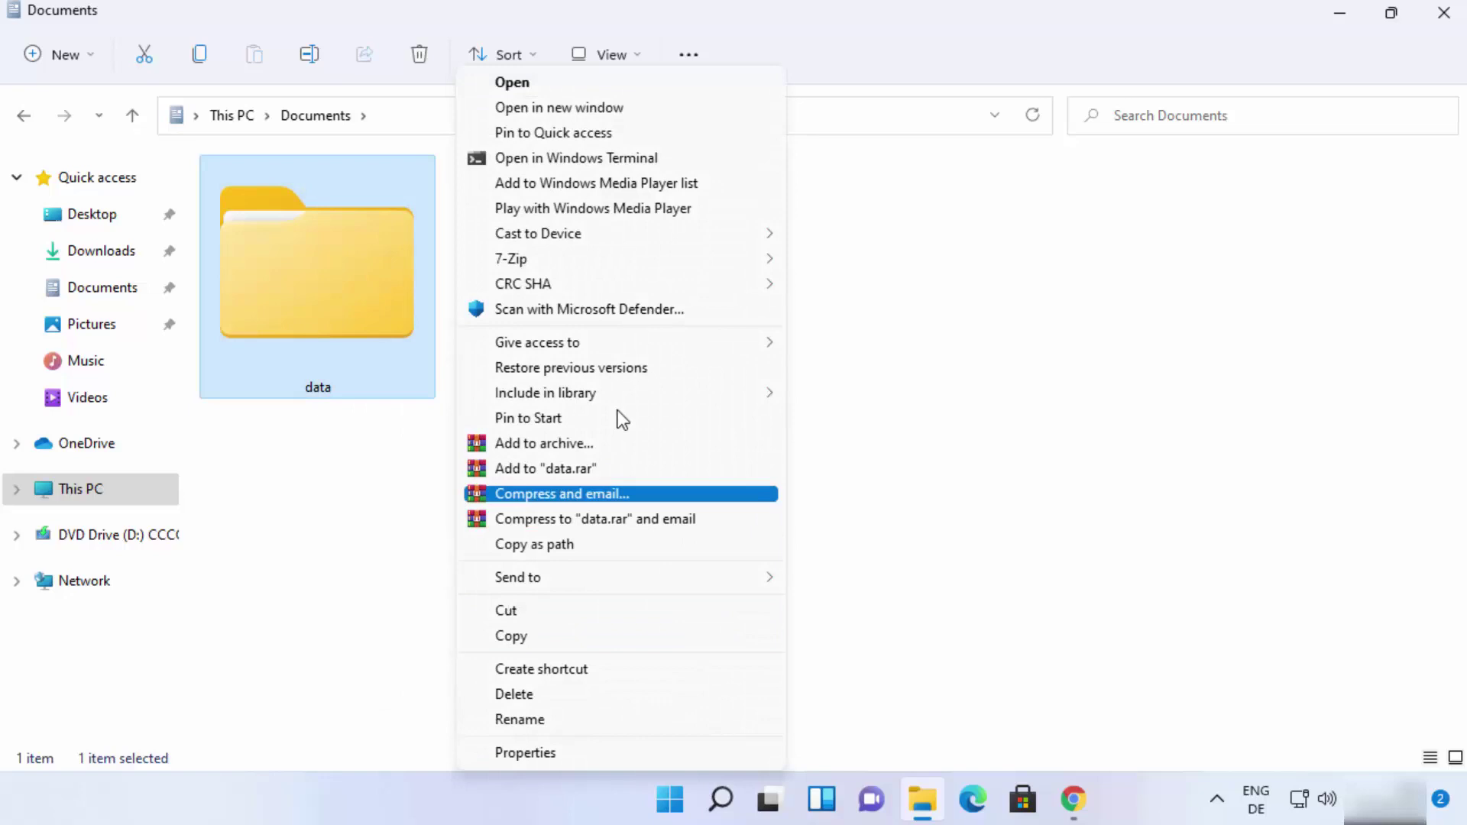
pyautogui.moveTo(543, 253)
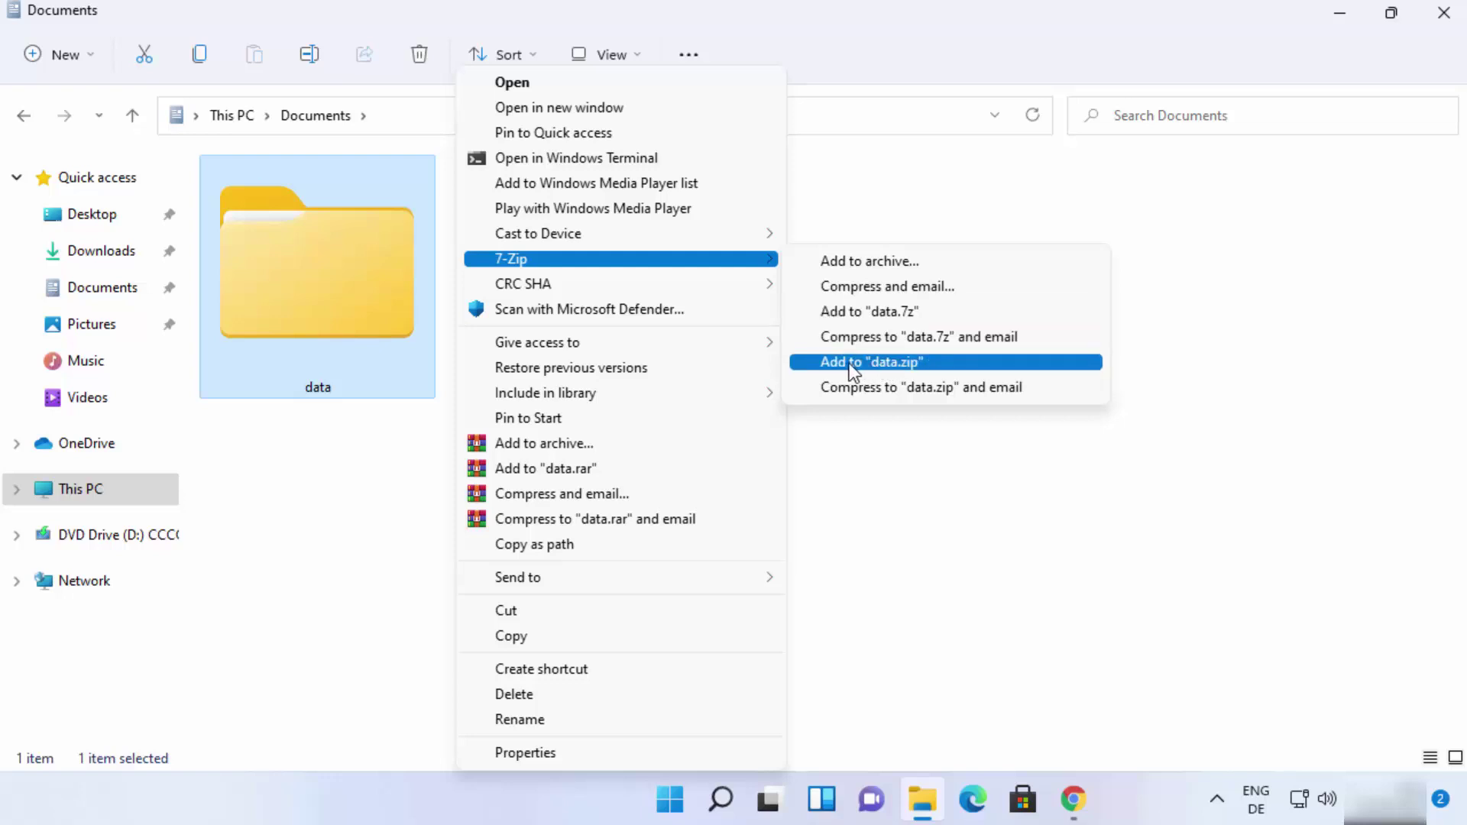
pyautogui.click(886, 364)
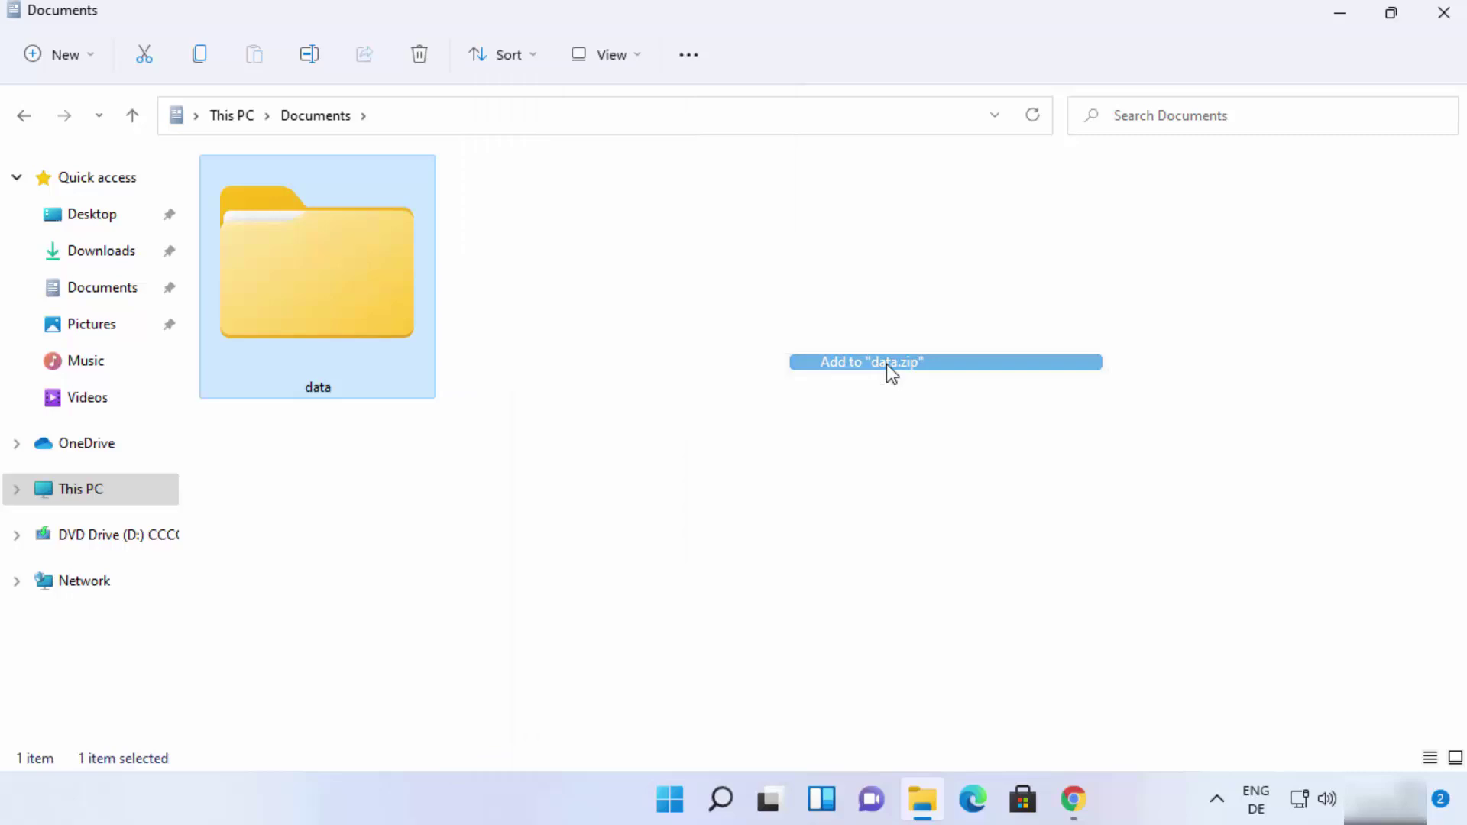
pyautogui.moveTo(577, 403)
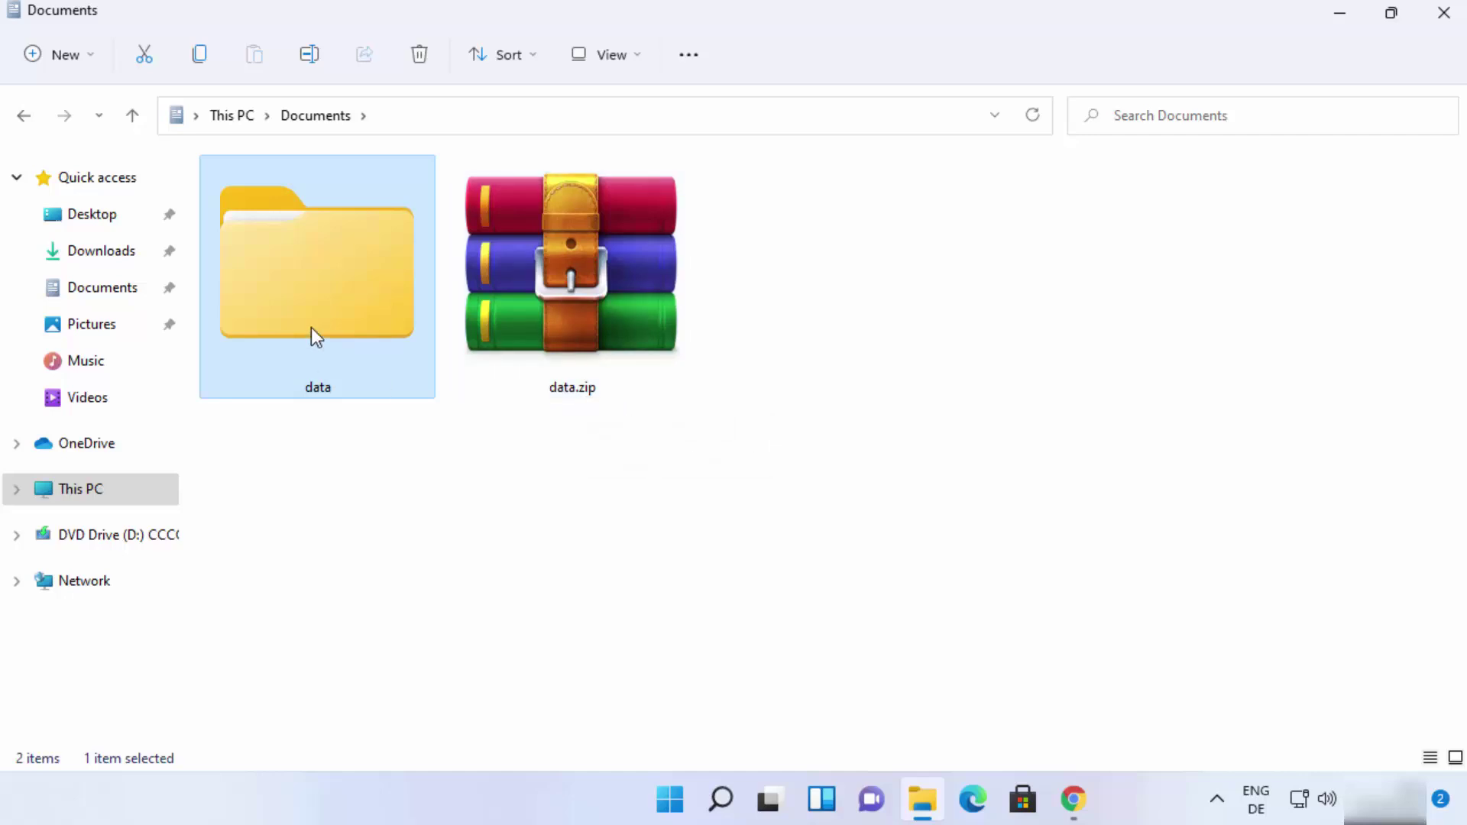
# Delete the original data folder and extract data.zip in place using 7-Zip's Extract Here.
pyautogui.press('Delete')
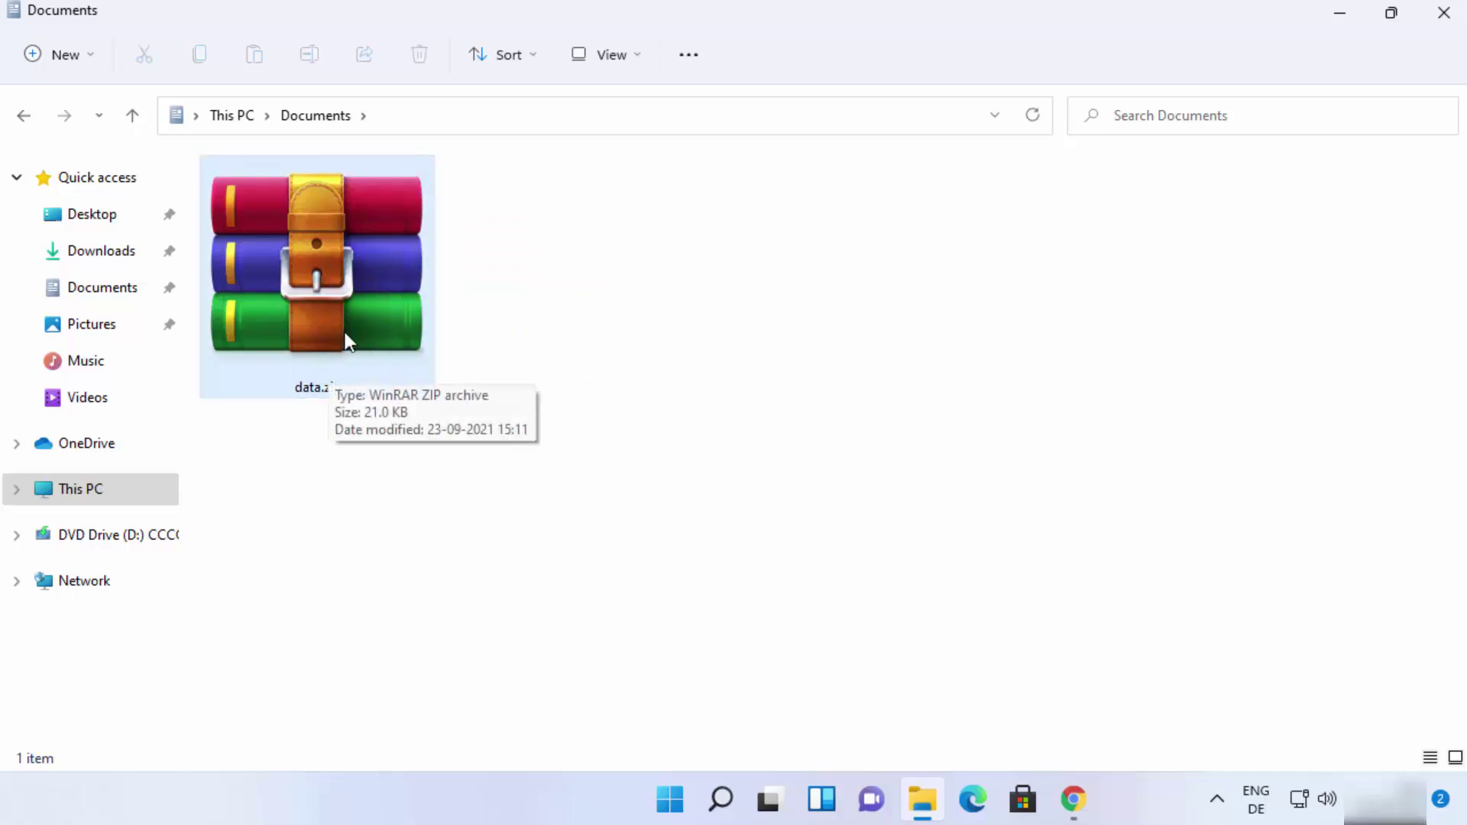
pyautogui.click(364, 269)
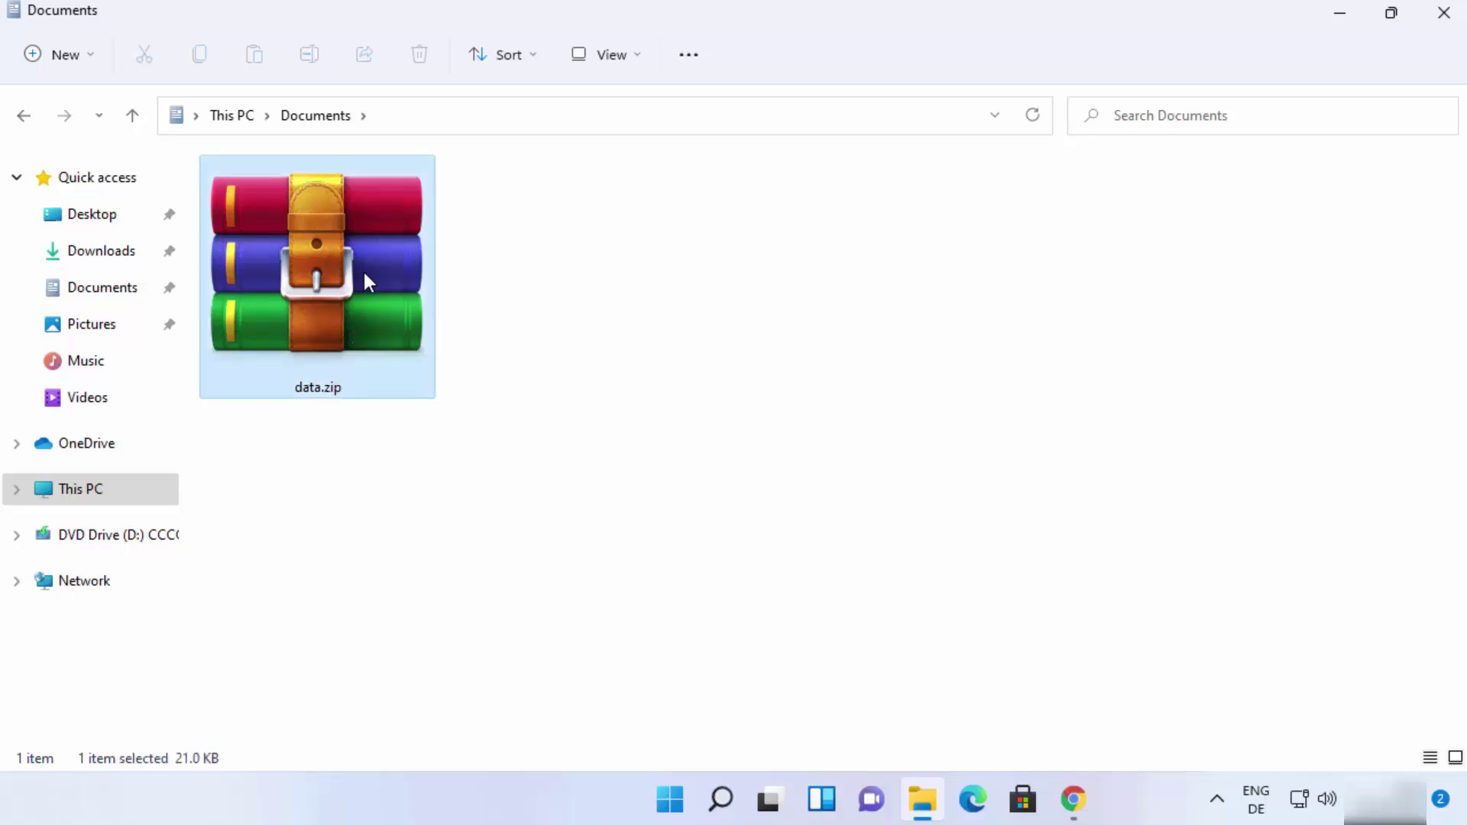
pyautogui.rightClick(364, 271)
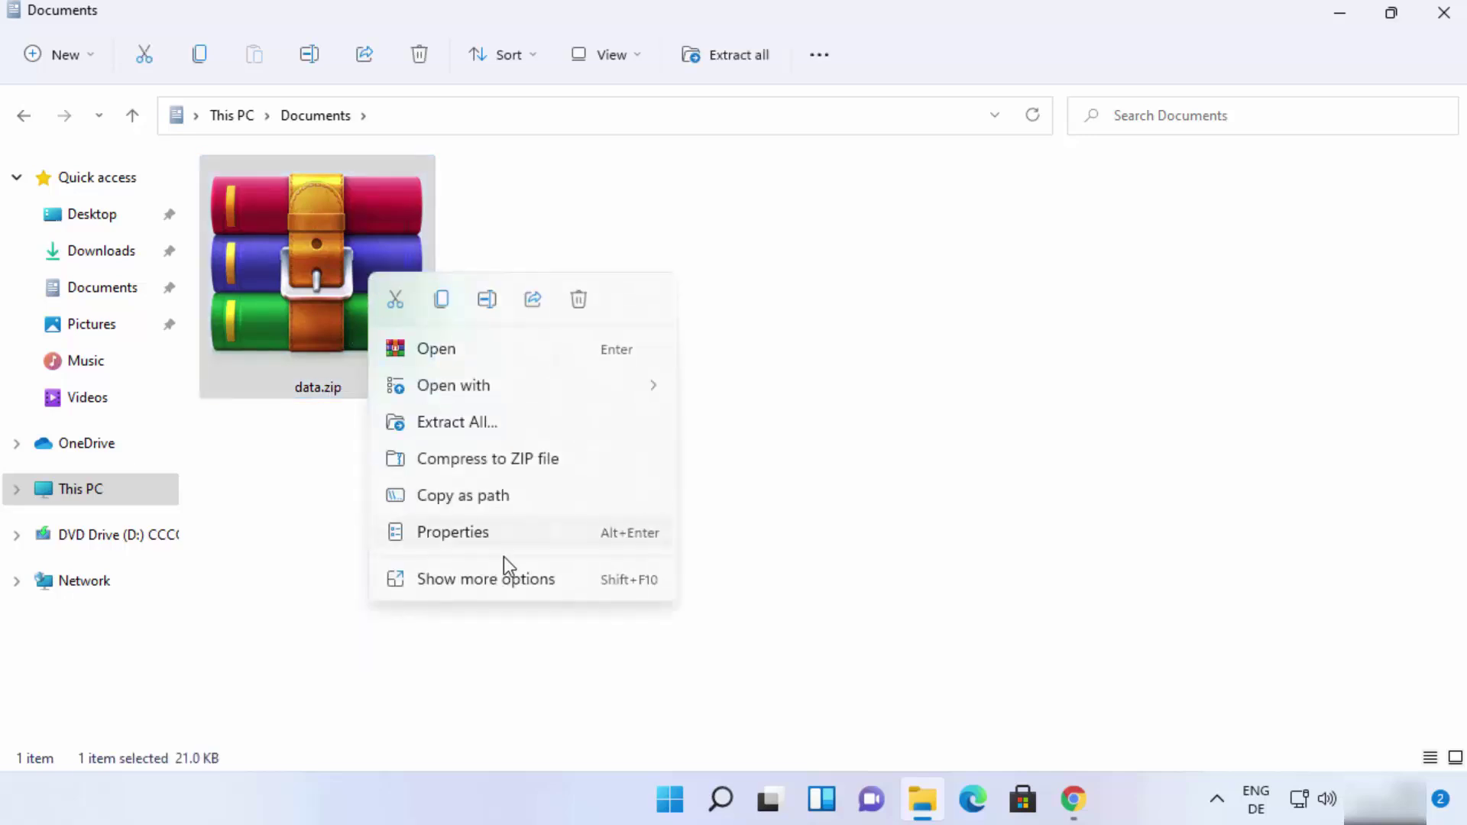
pyautogui.click(506, 581)
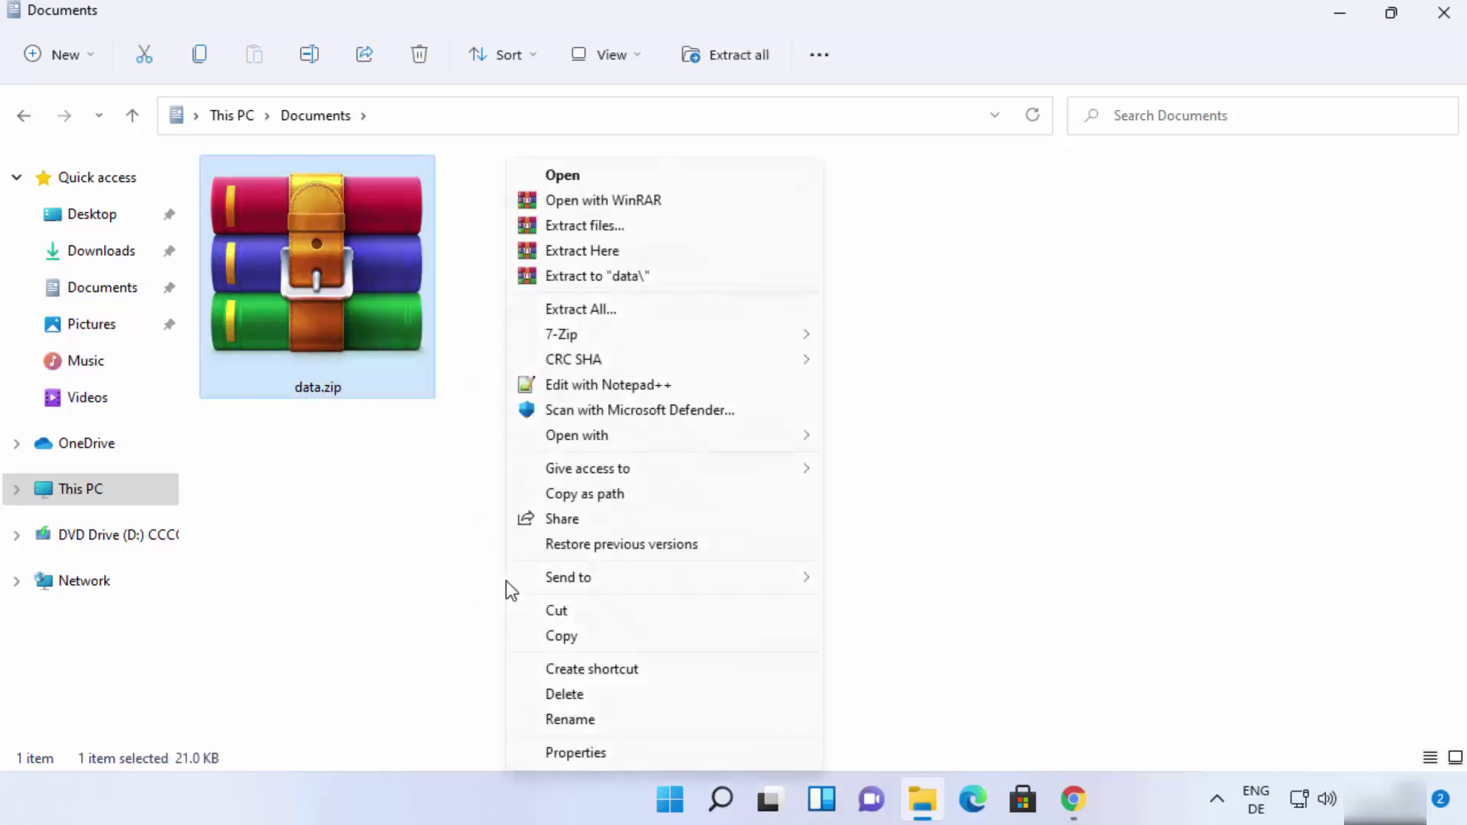
pyautogui.moveTo(609, 340)
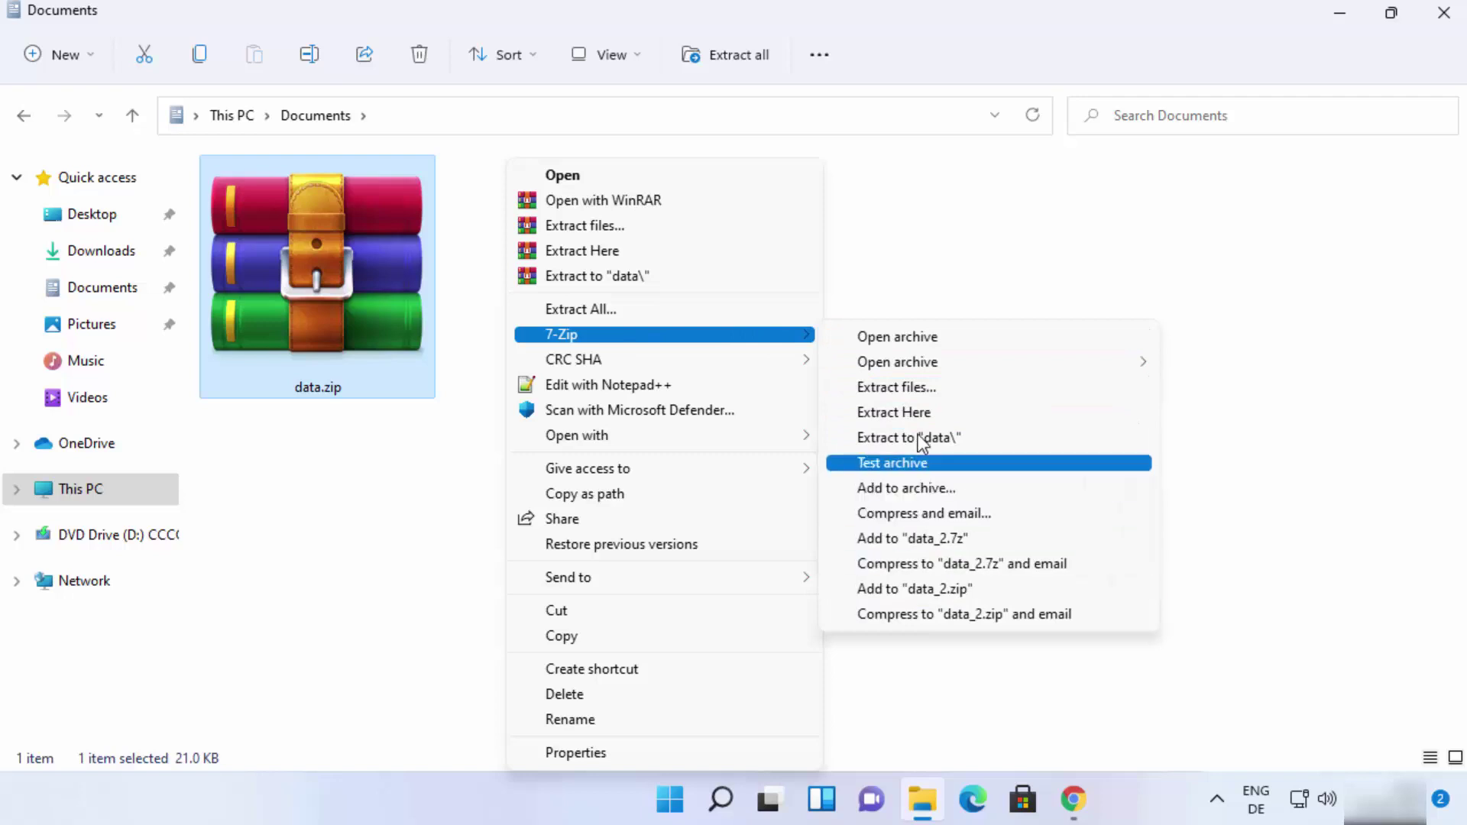
pyautogui.moveTo(915, 374)
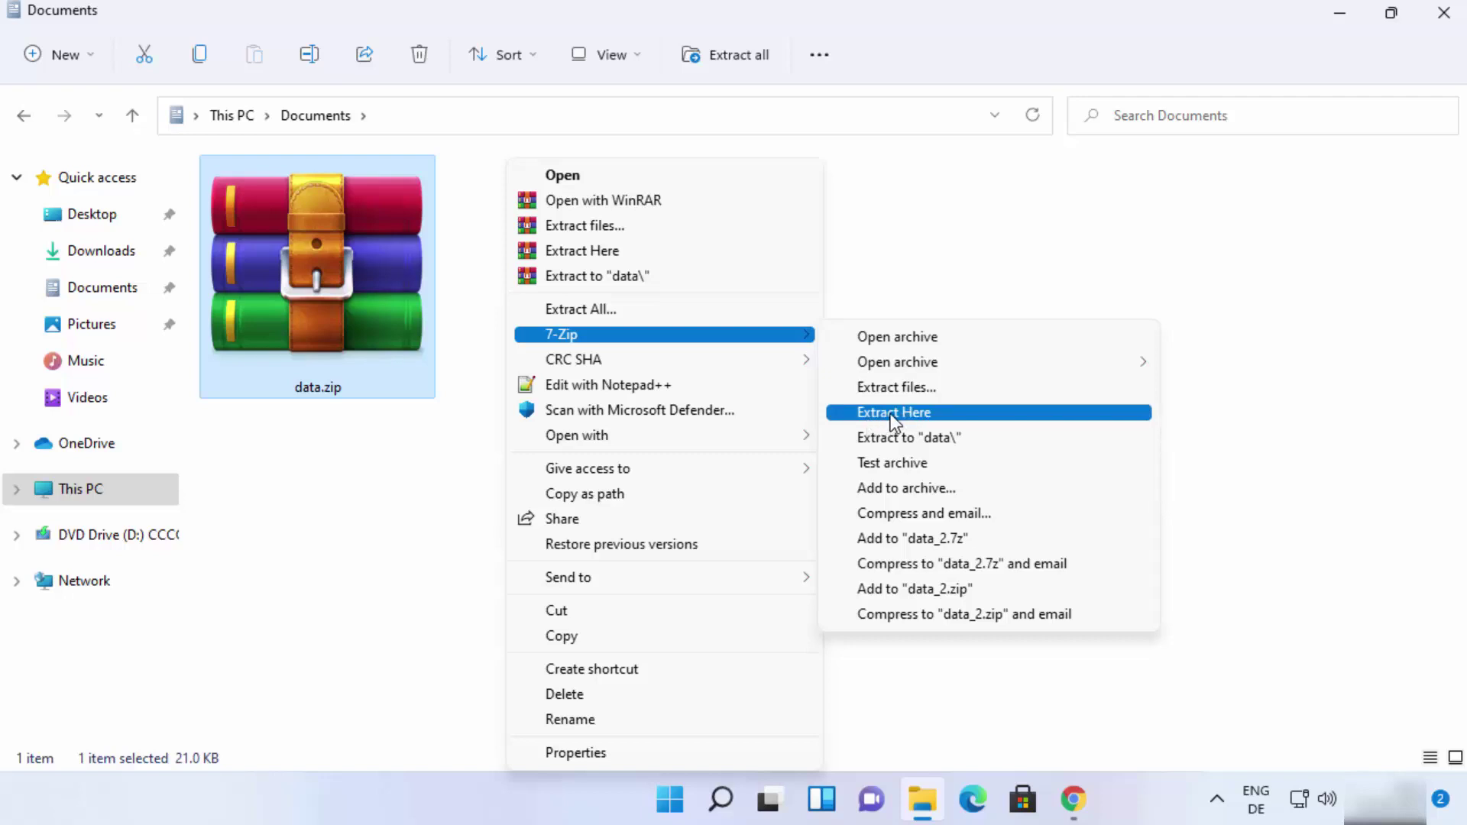
pyautogui.click(891, 414)
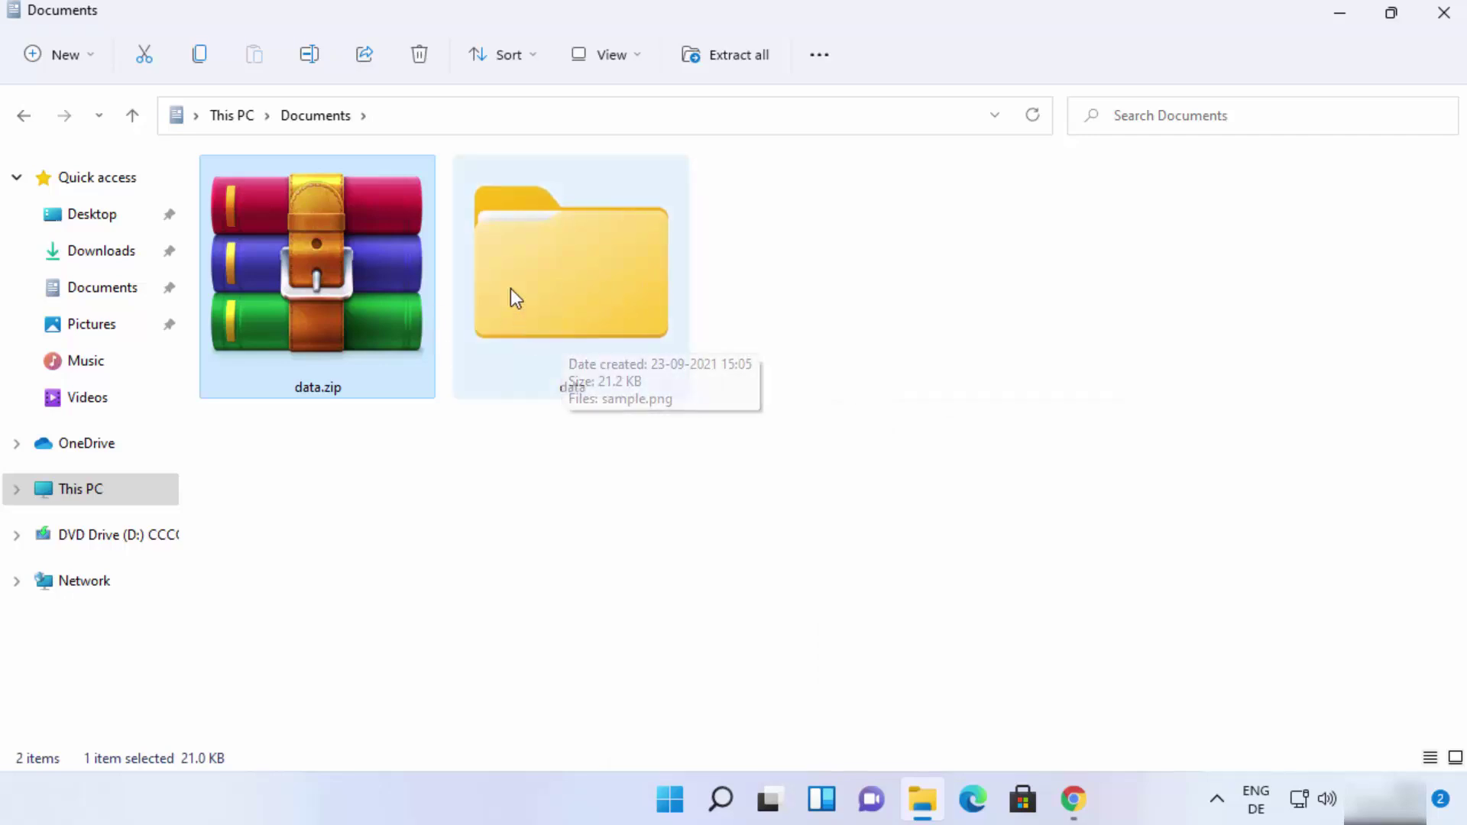
# Delete the extracted data folder, leaving only data.zip in Documents.
pyautogui.moveTo(557, 347)
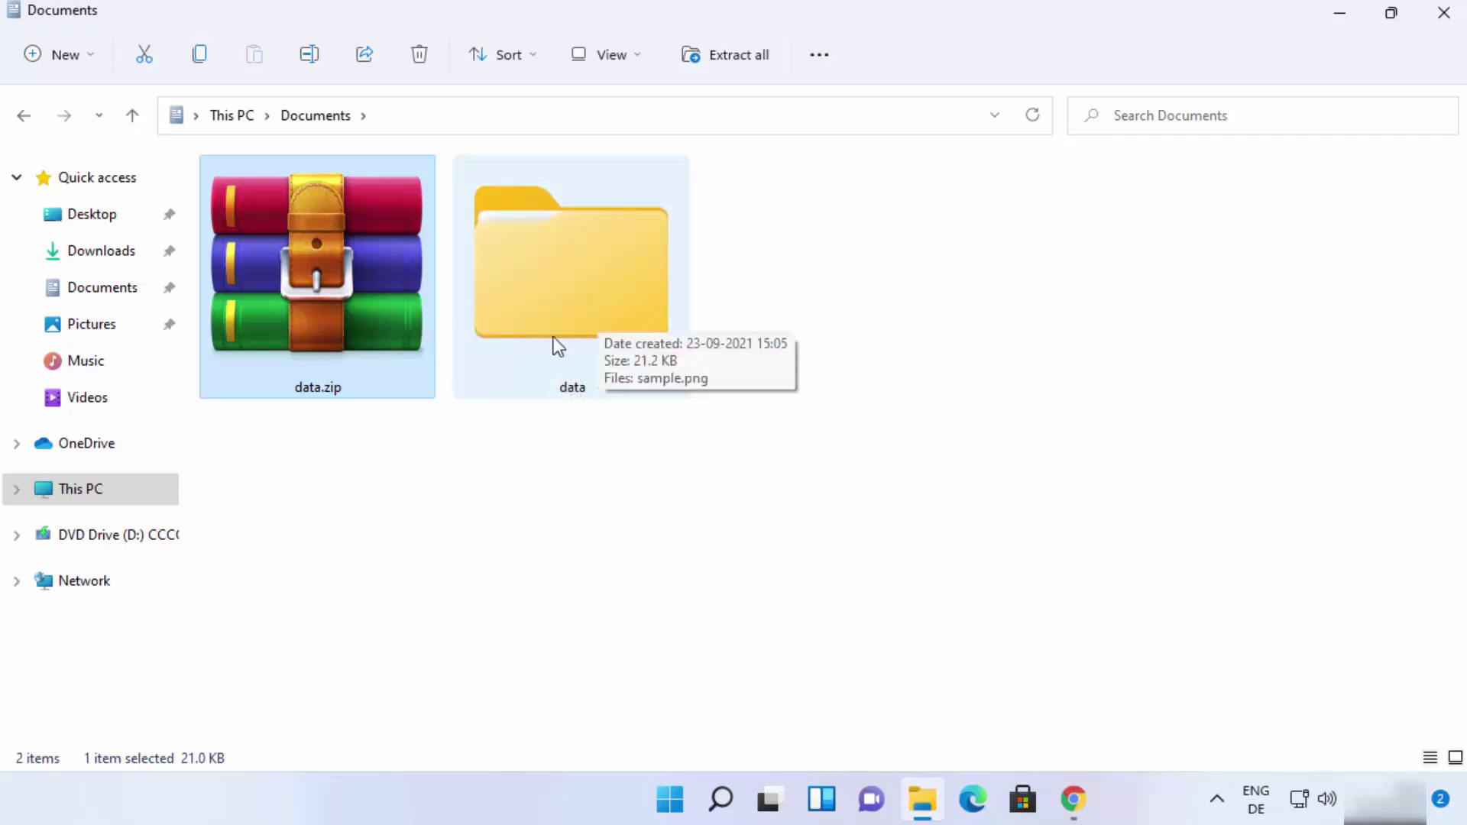
pyautogui.click(595, 330)
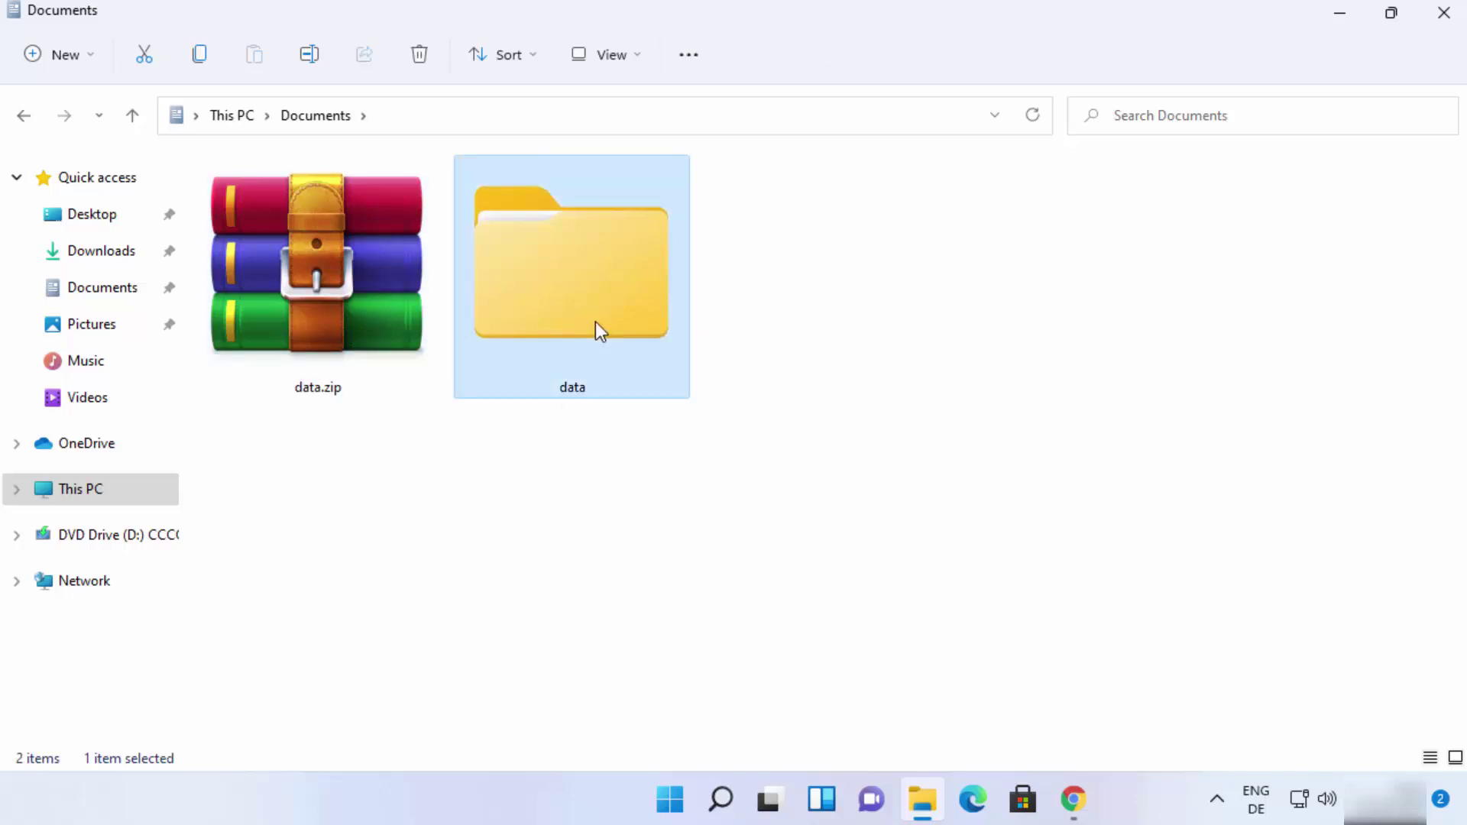
pyautogui.press('Delete')
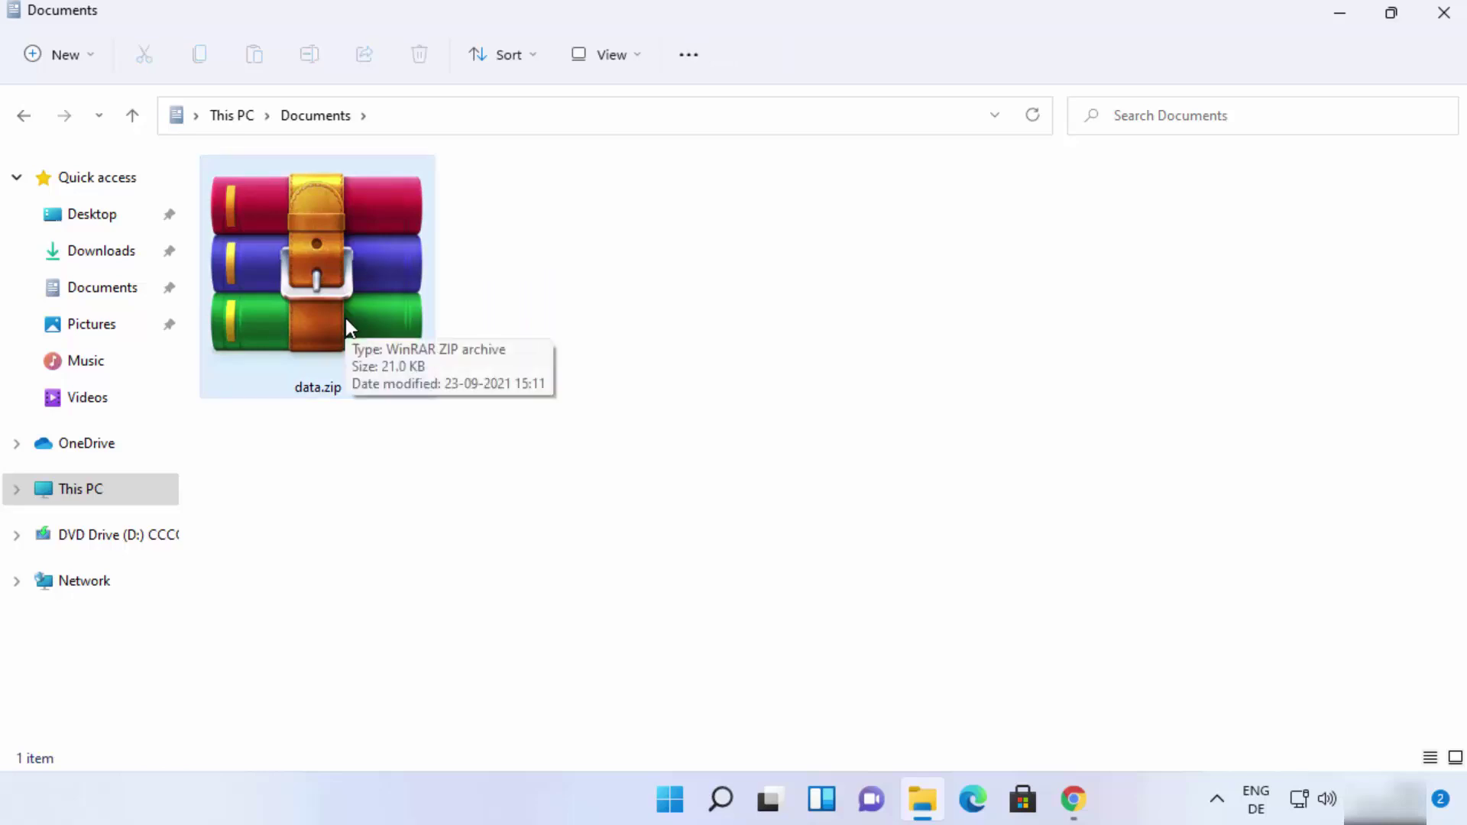
pyautogui.click(350, 282)
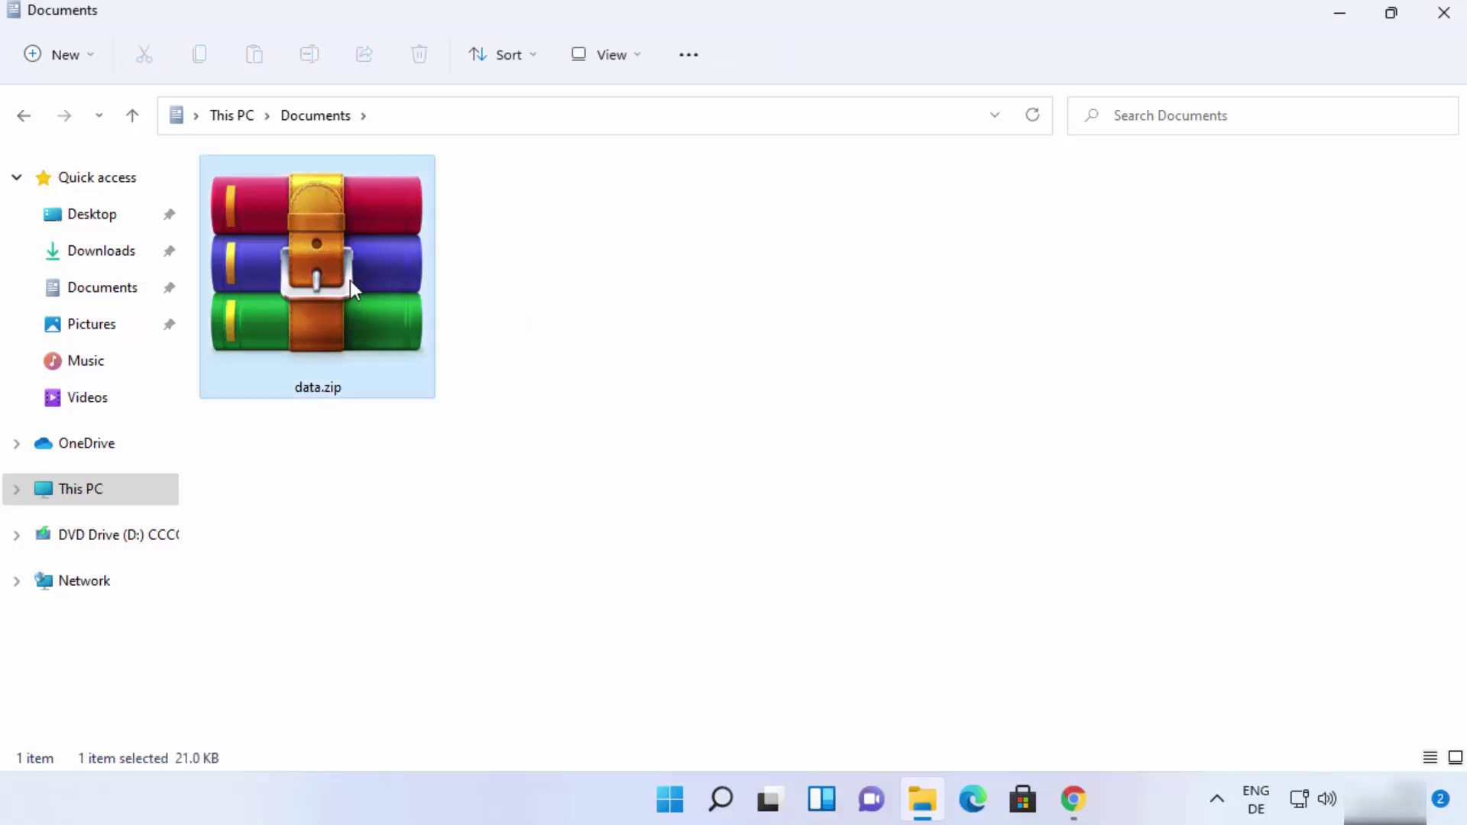
# In 7-Zip's Extract files dialog for data.zip, set the destination to the Desktop.
pyautogui.rightClick(350, 281)
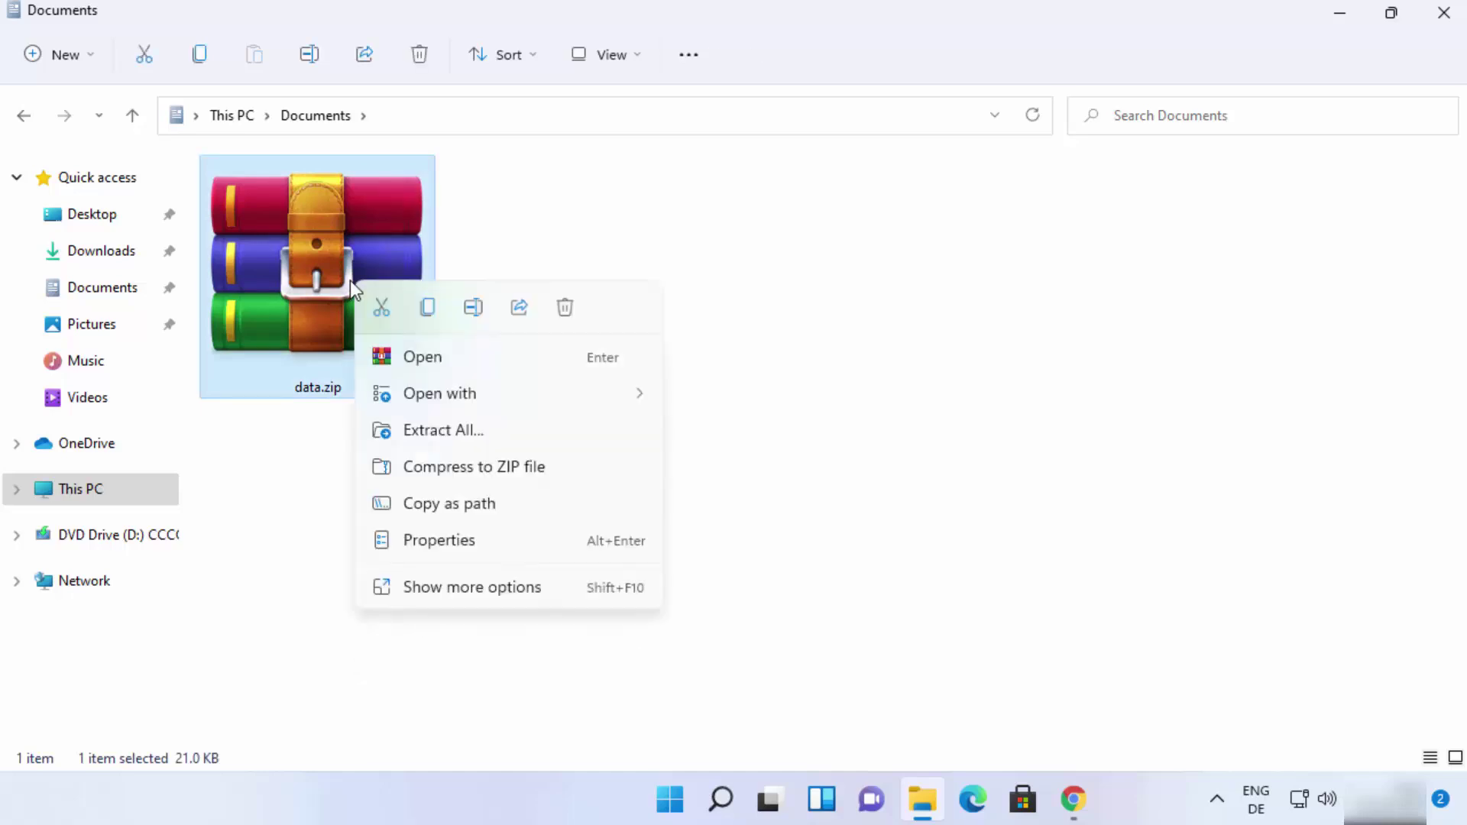
pyautogui.click(463, 588)
pyautogui.moveTo(756, 336)
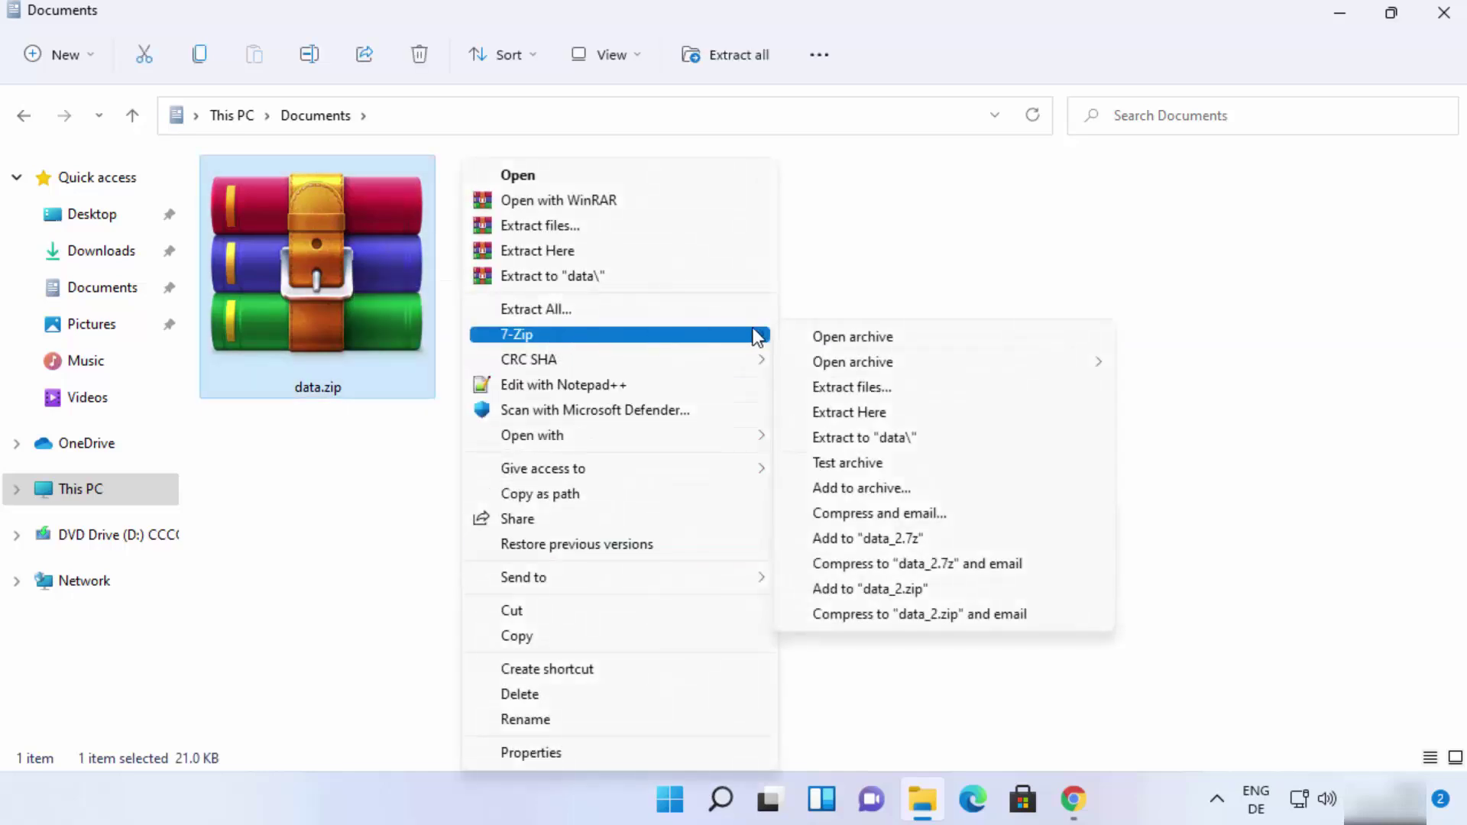
pyautogui.click(842, 389)
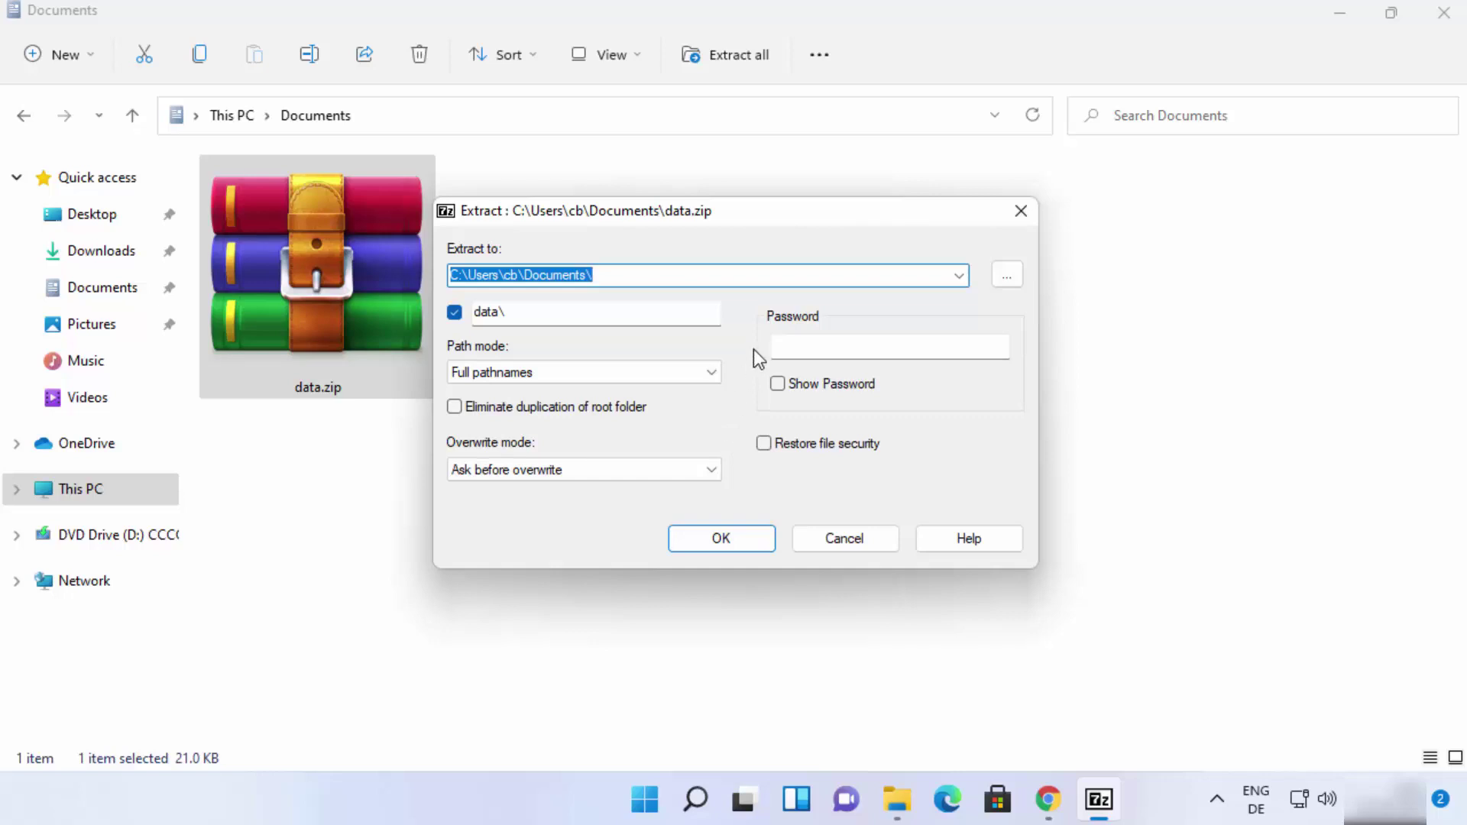
pyautogui.click(958, 276)
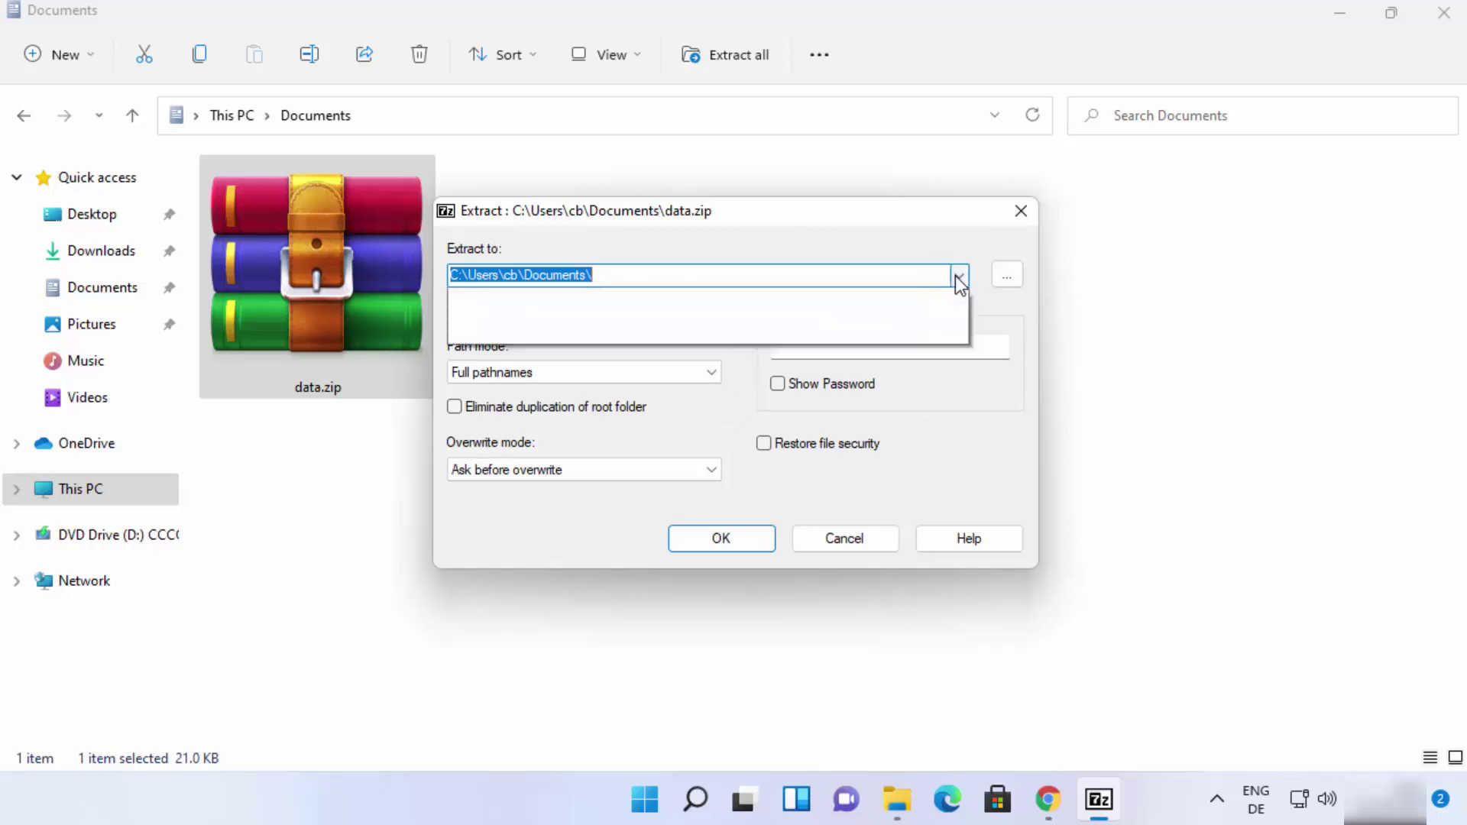
pyautogui.click(953, 275)
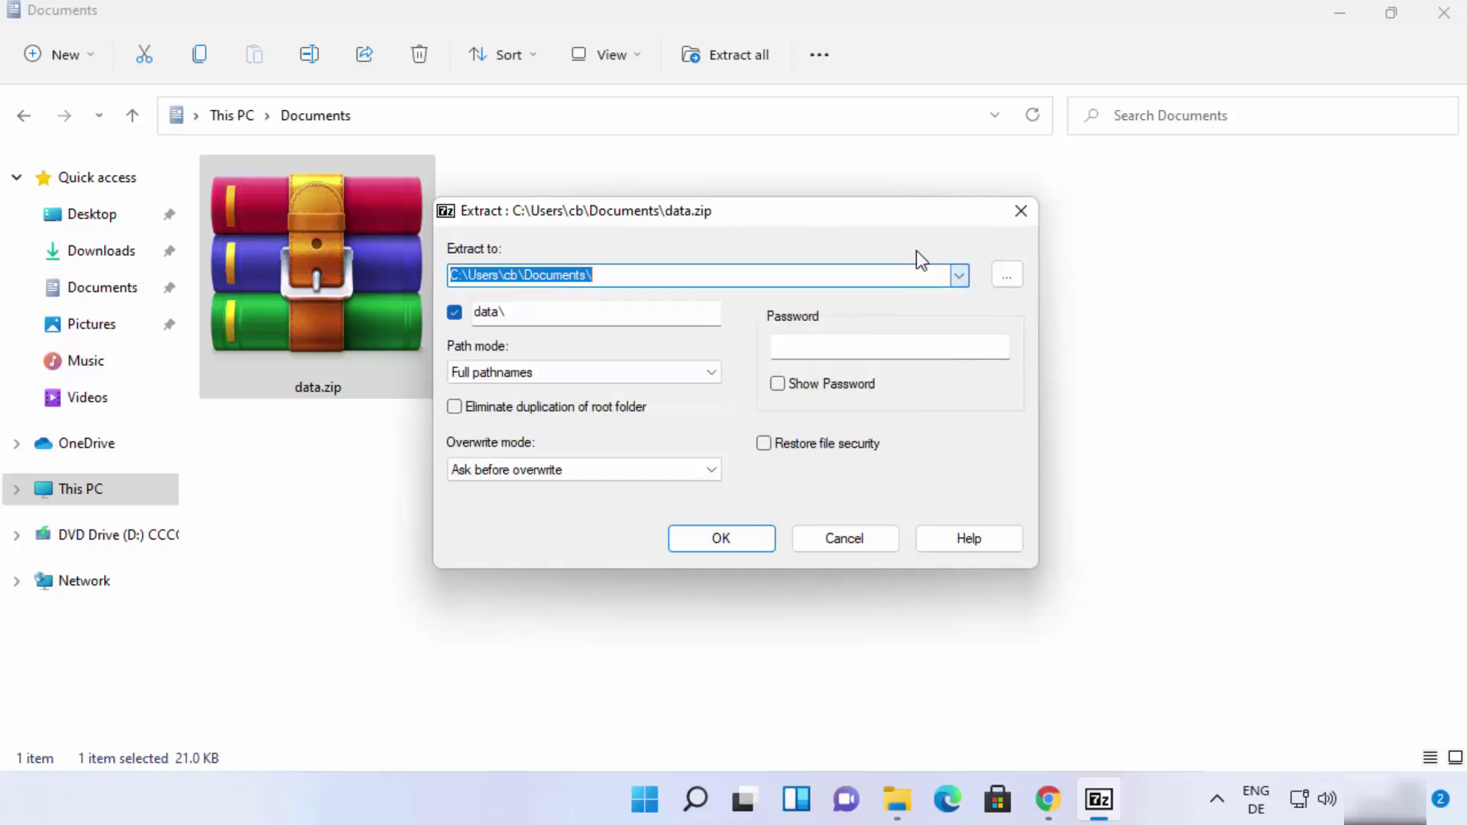
pyautogui.click(1005, 280)
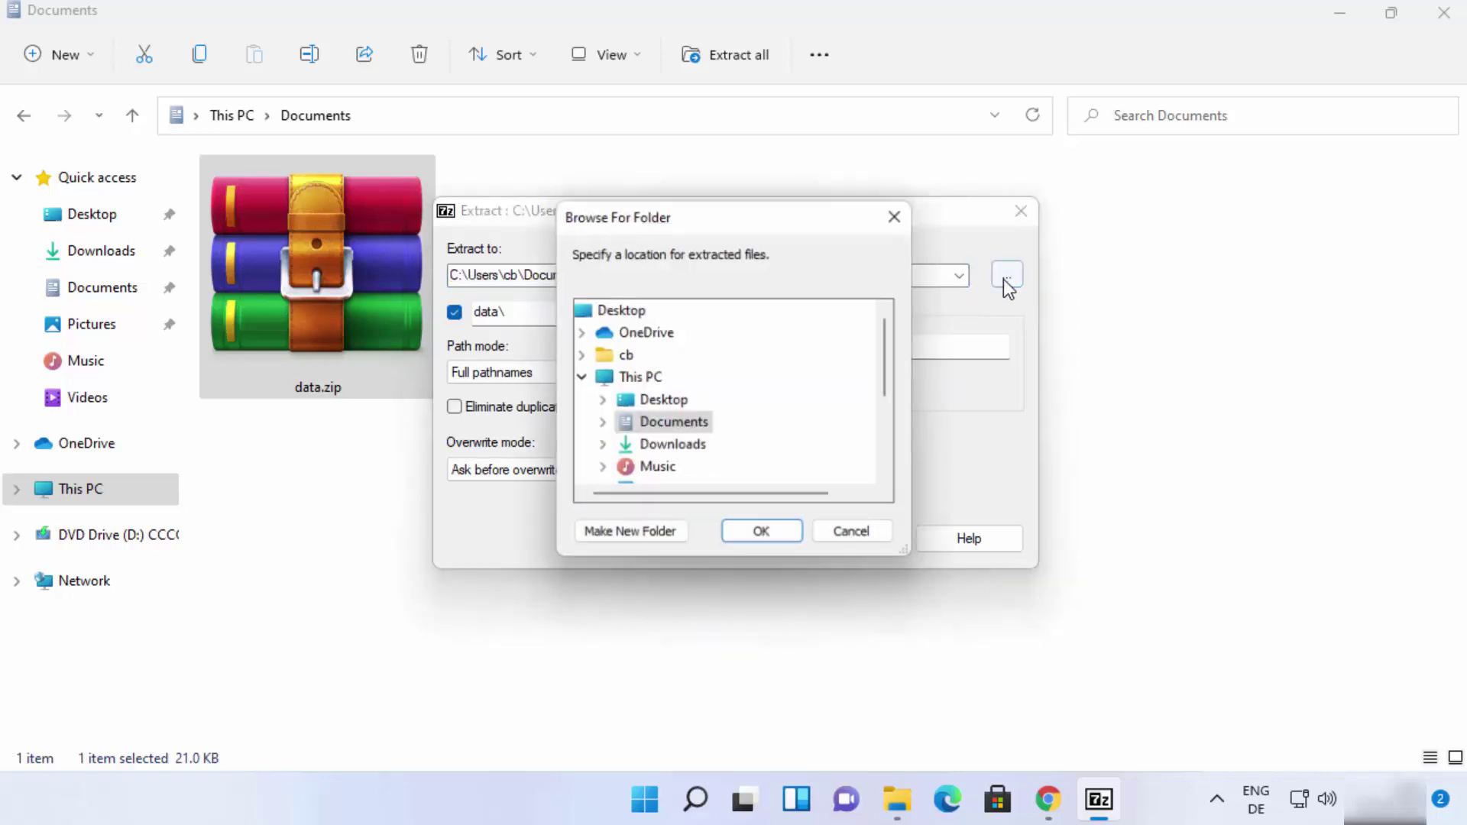
pyautogui.click(667, 404)
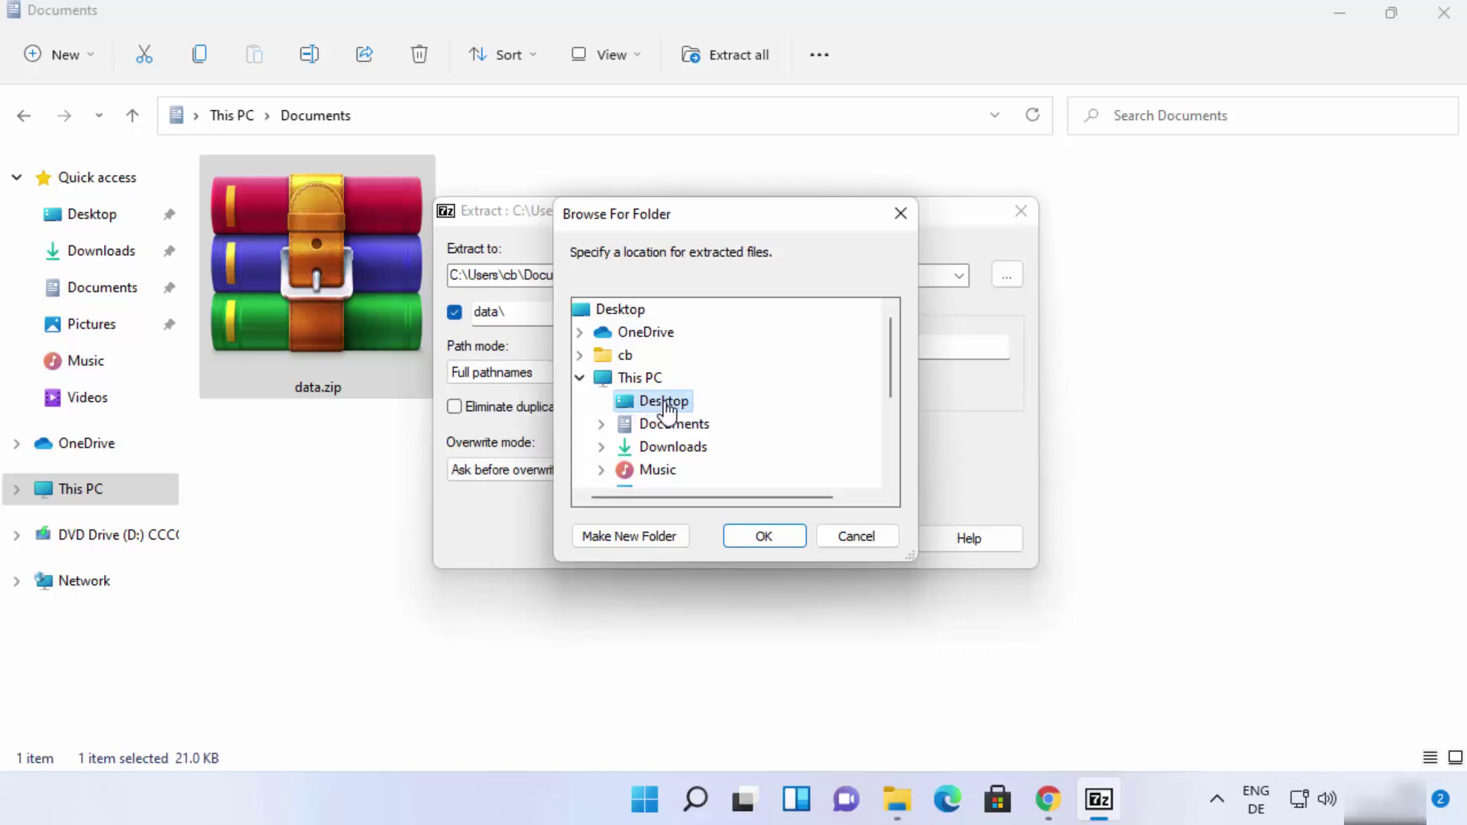
pyautogui.click(761, 542)
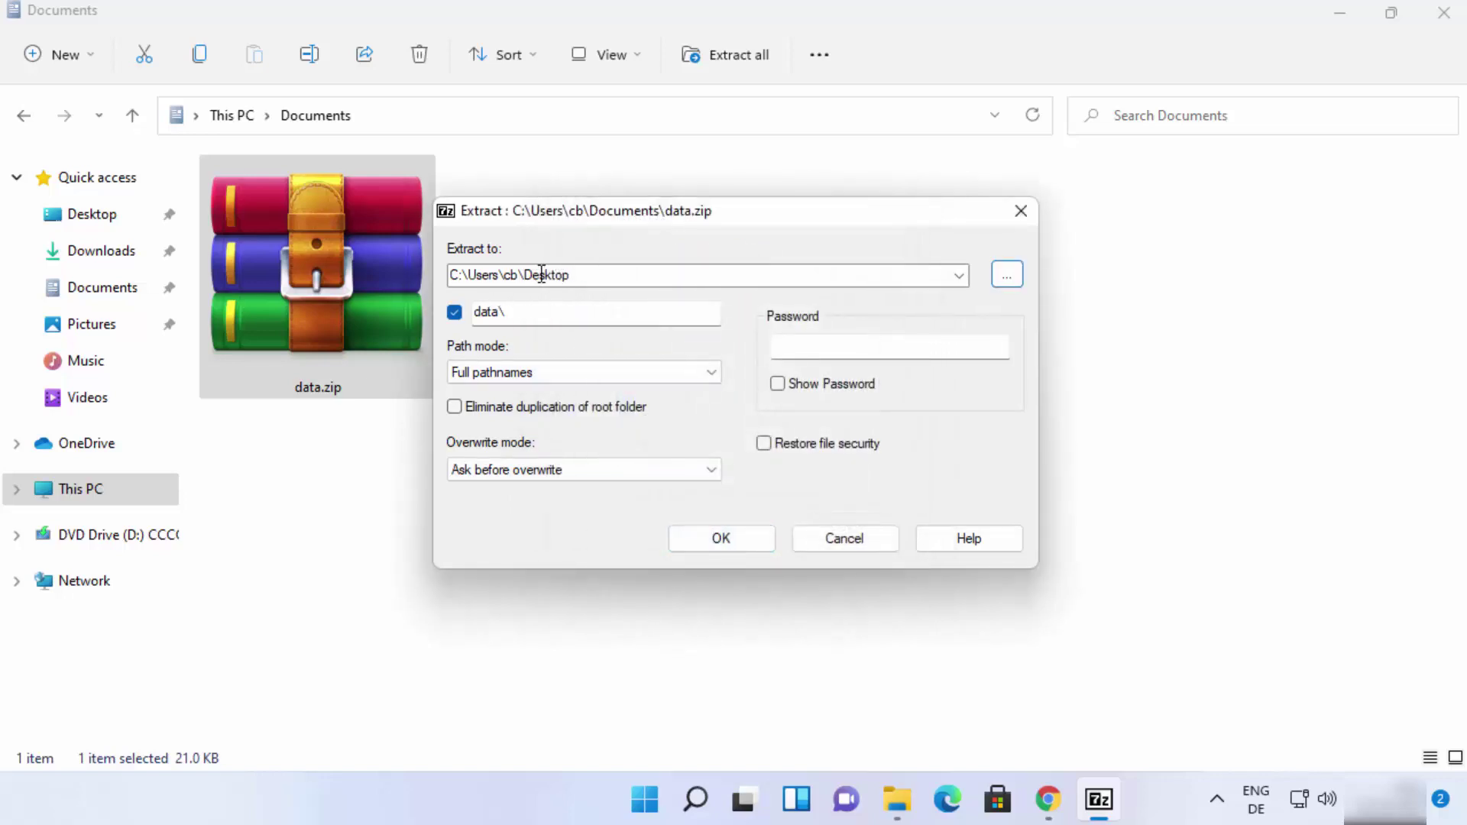
pyautogui.click(1339, 14)
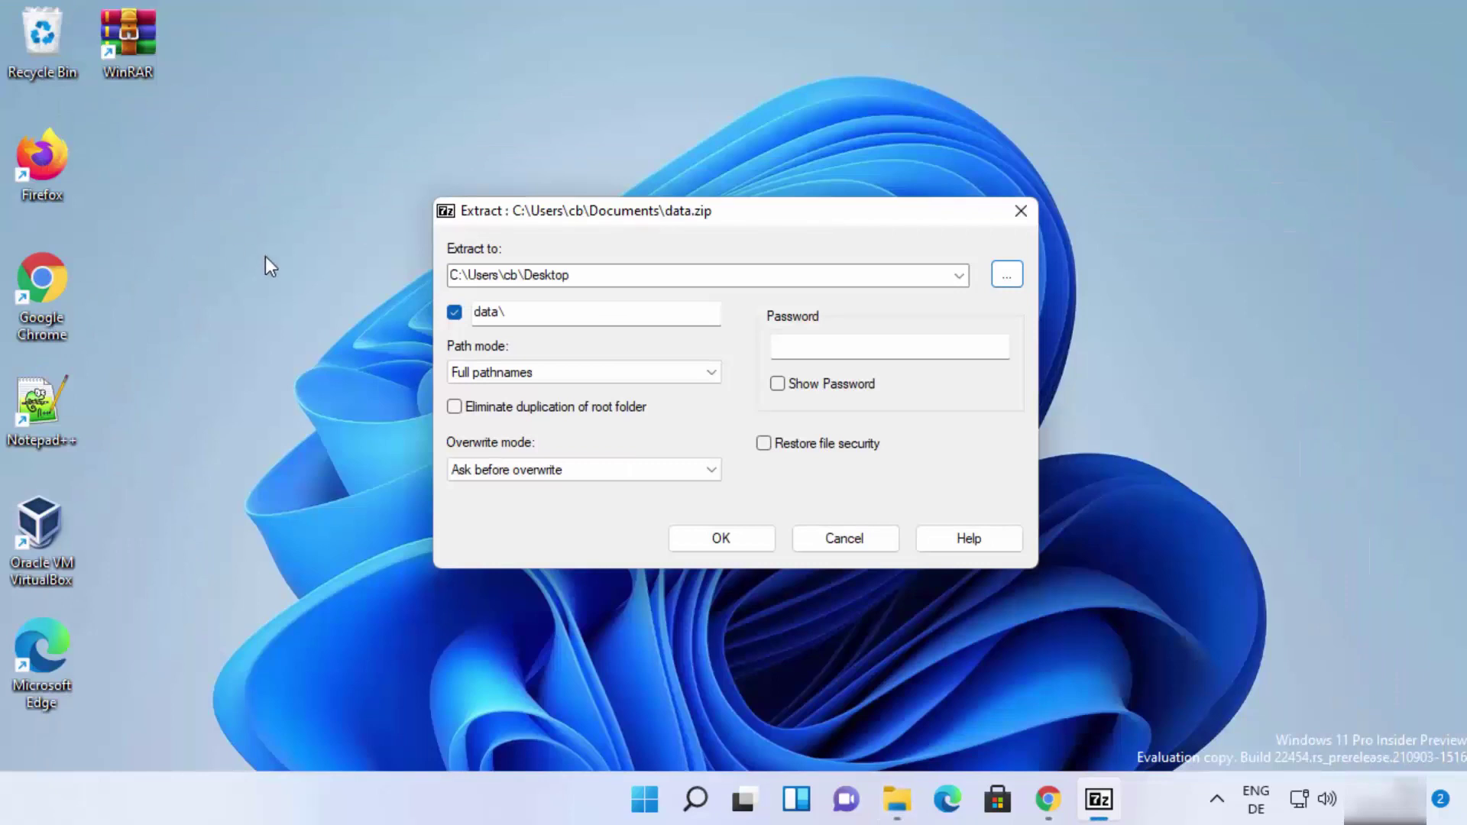
# Run the extraction to a Desktop data folder, then reopen the Documents window.
pyautogui.click(712, 538)
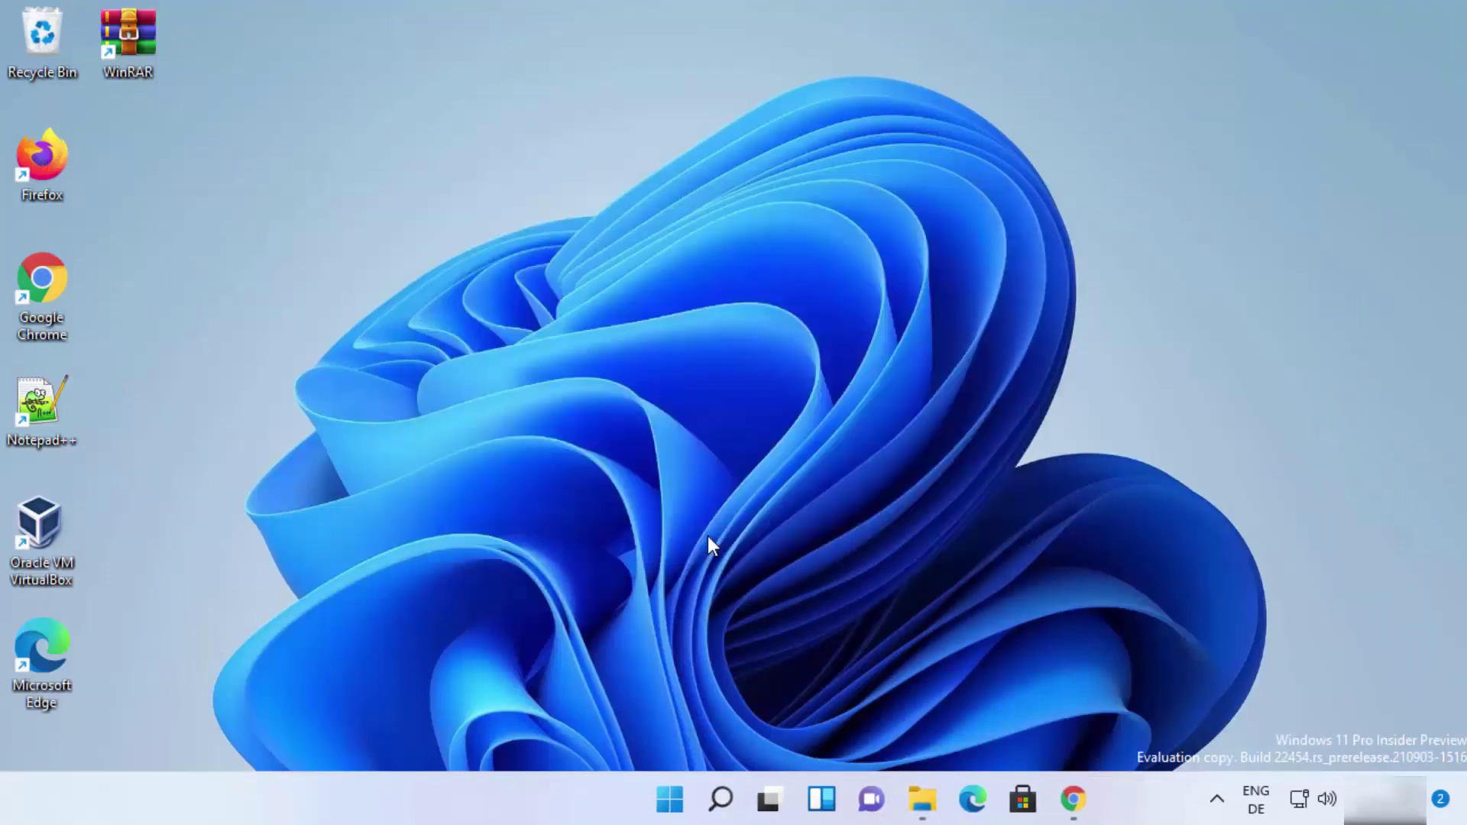
pyautogui.moveTo(146, 195)
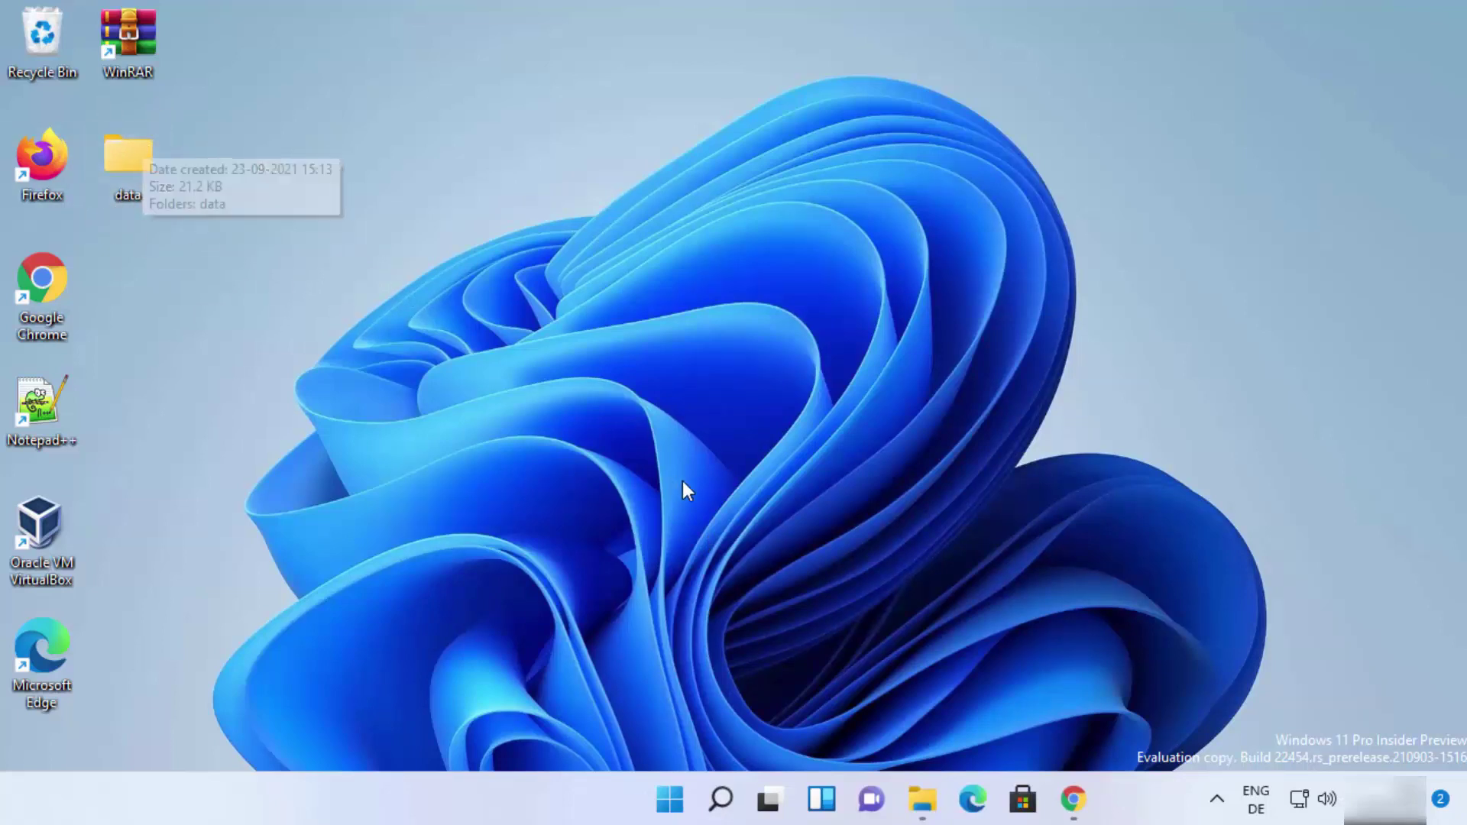
pyautogui.moveTo(922, 807)
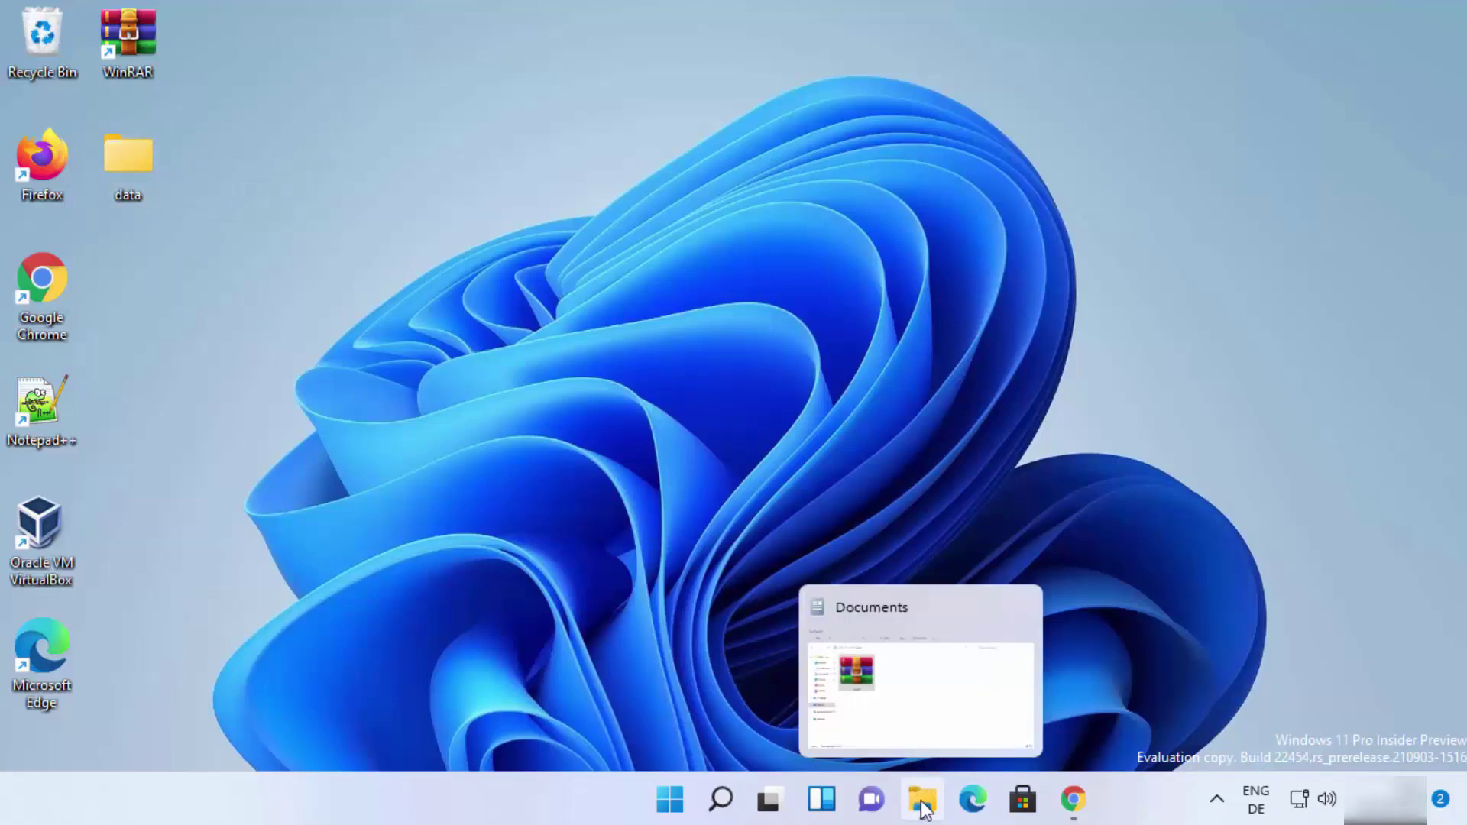
pyautogui.click(923, 805)
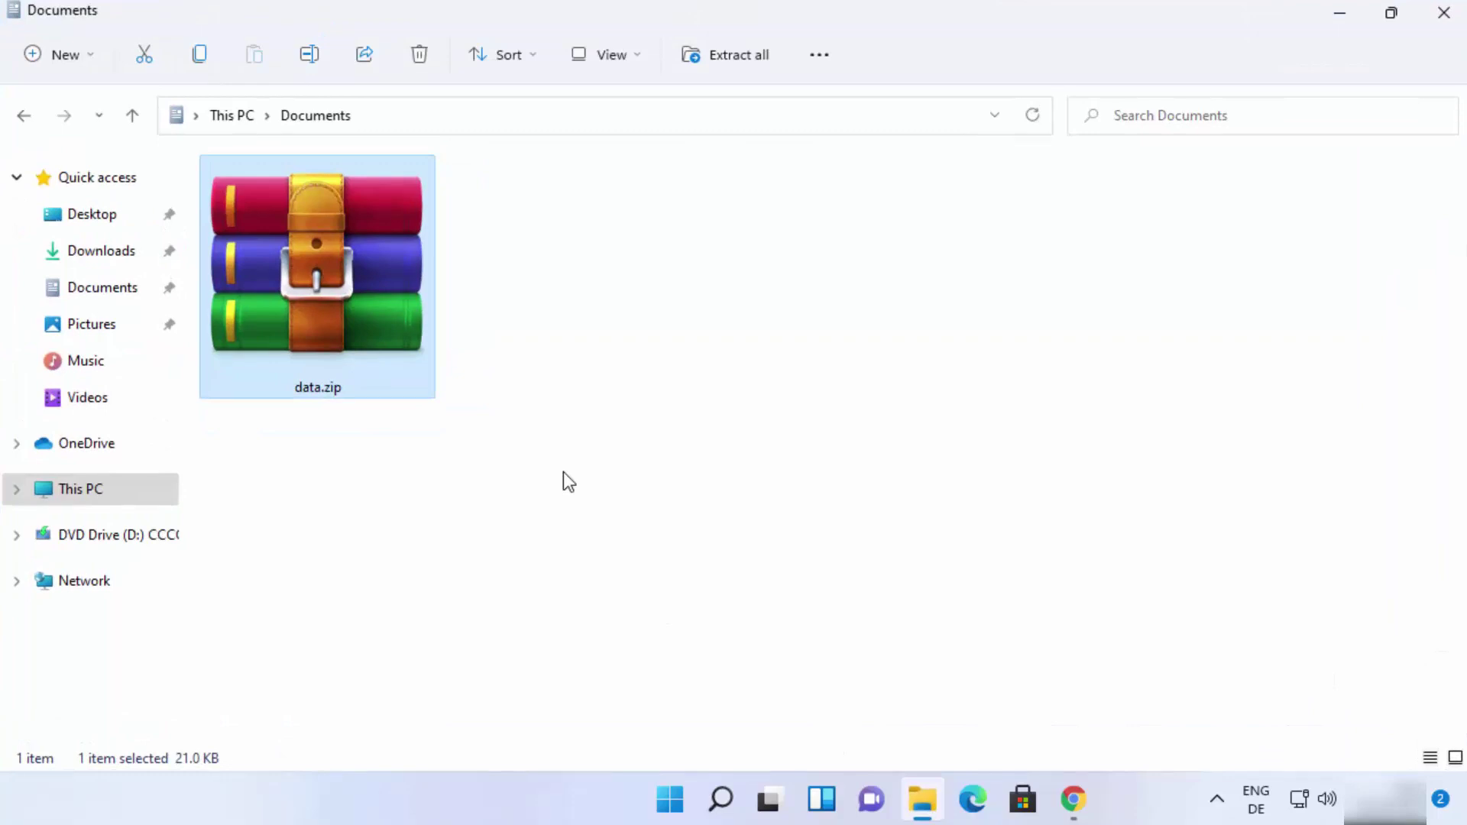
pyautogui.rightClick(393, 331)
pyautogui.click(521, 634)
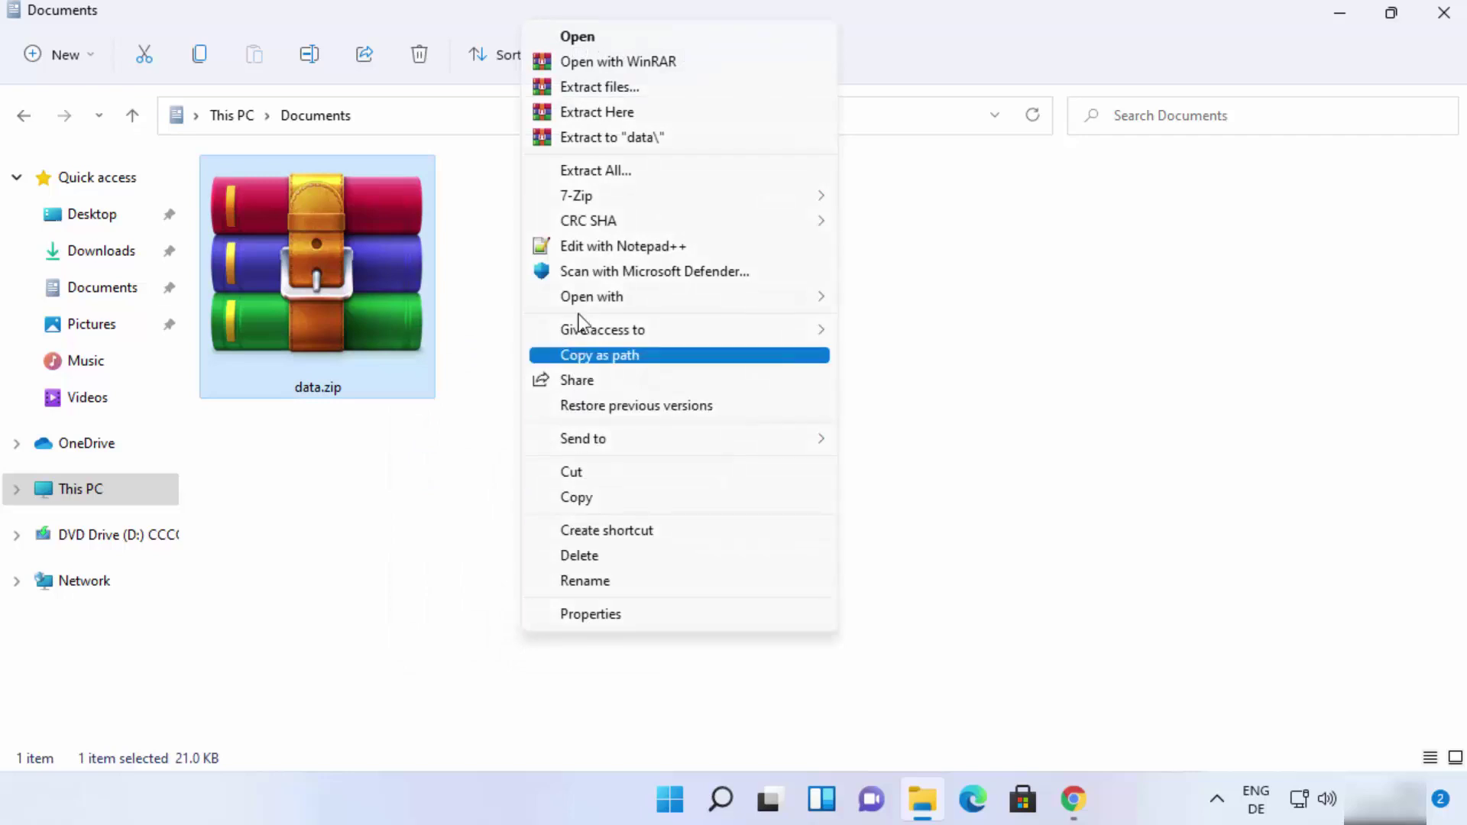
pyautogui.moveTo(602, 200)
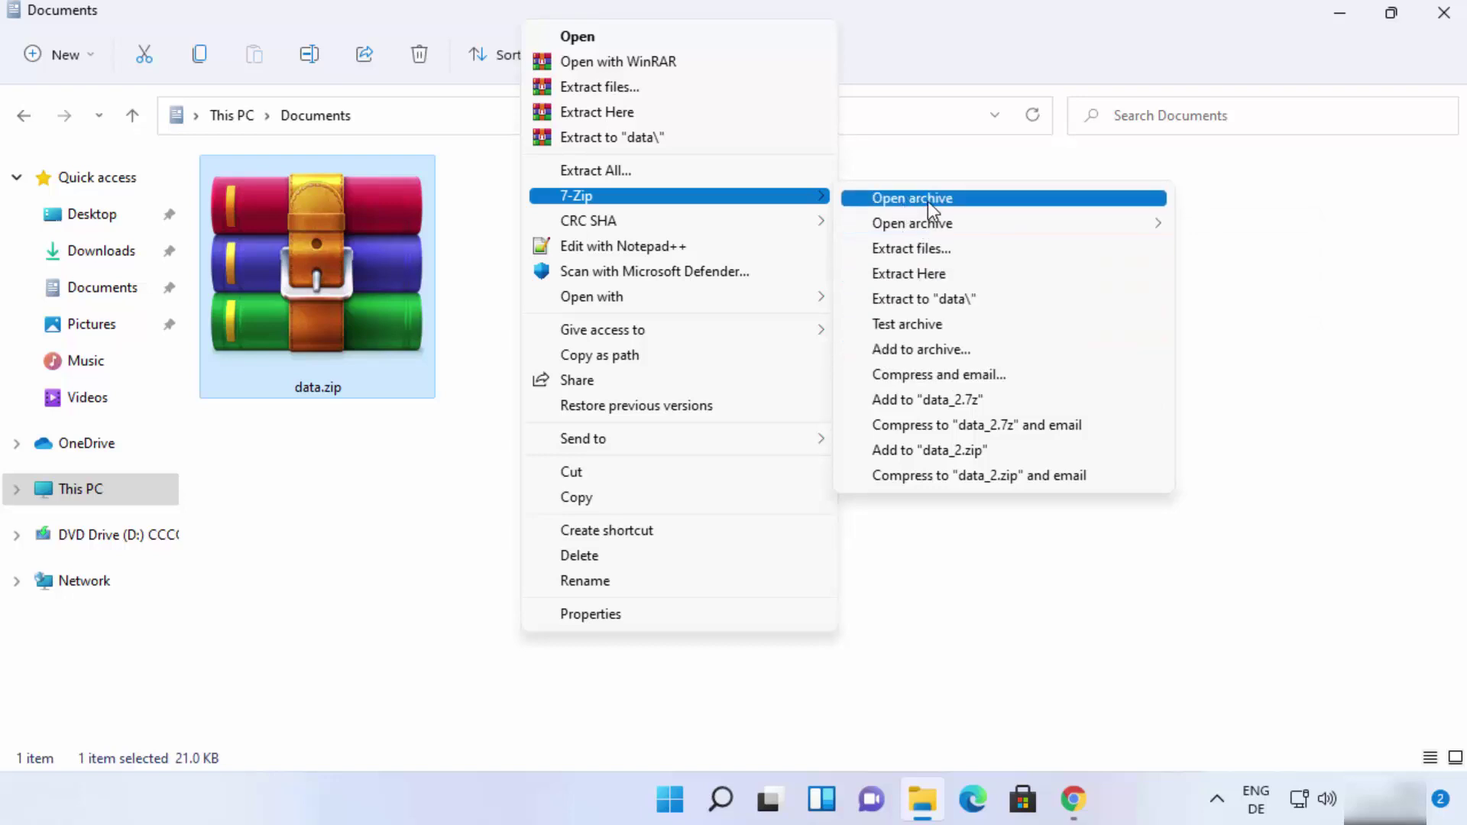
pyautogui.moveTo(910, 226)
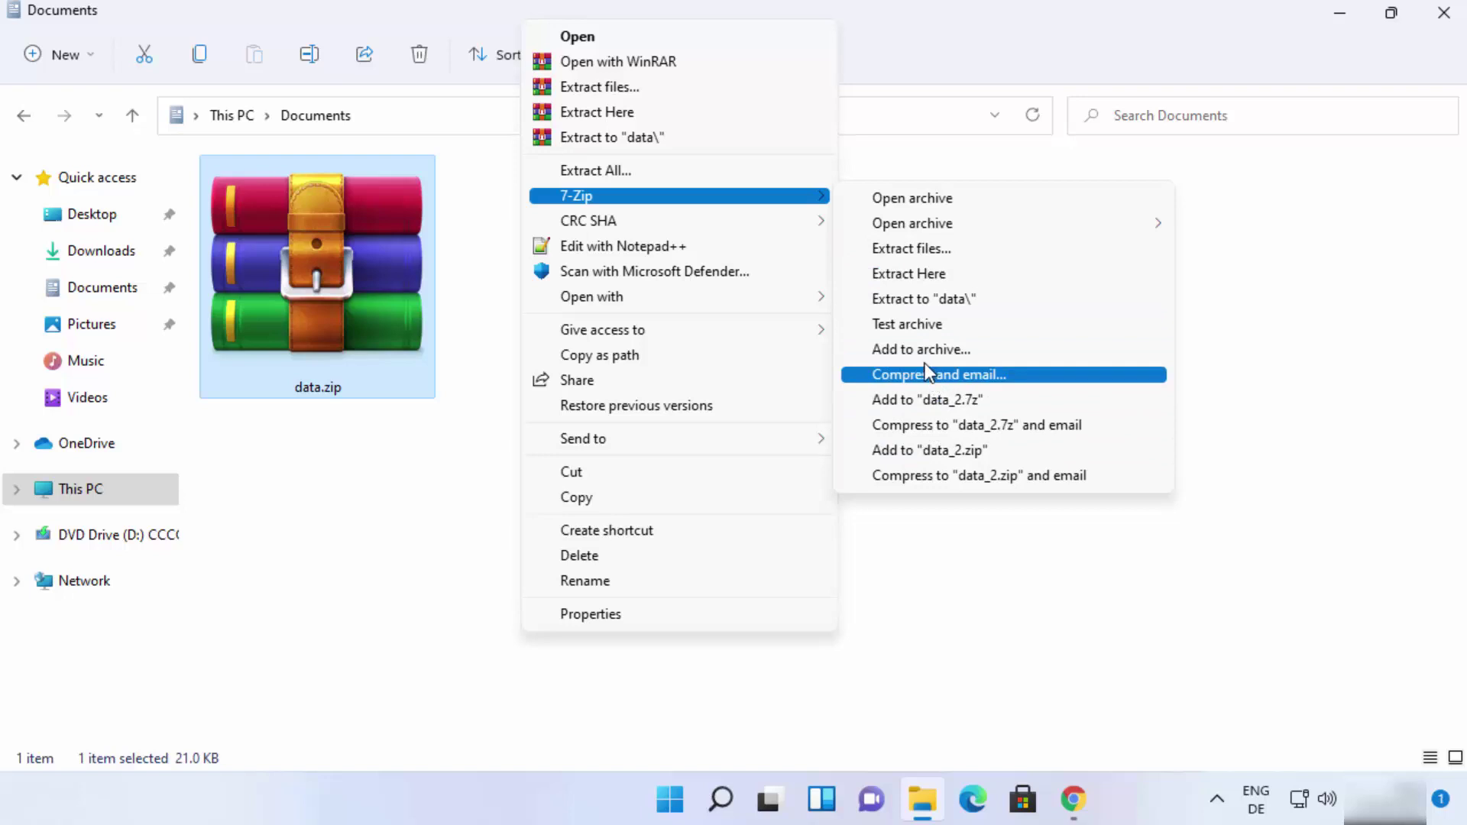
pyautogui.click(415, 512)
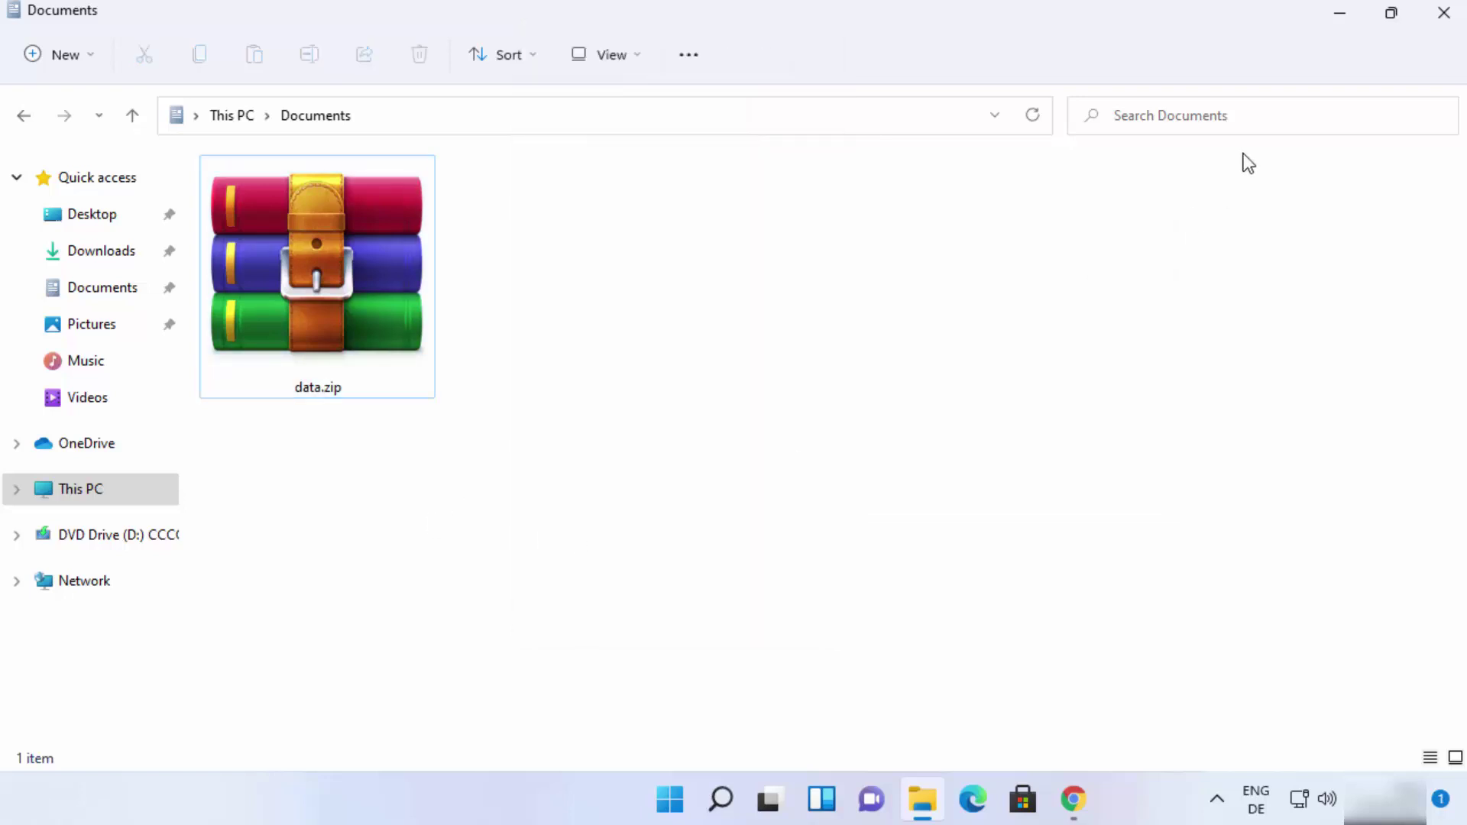